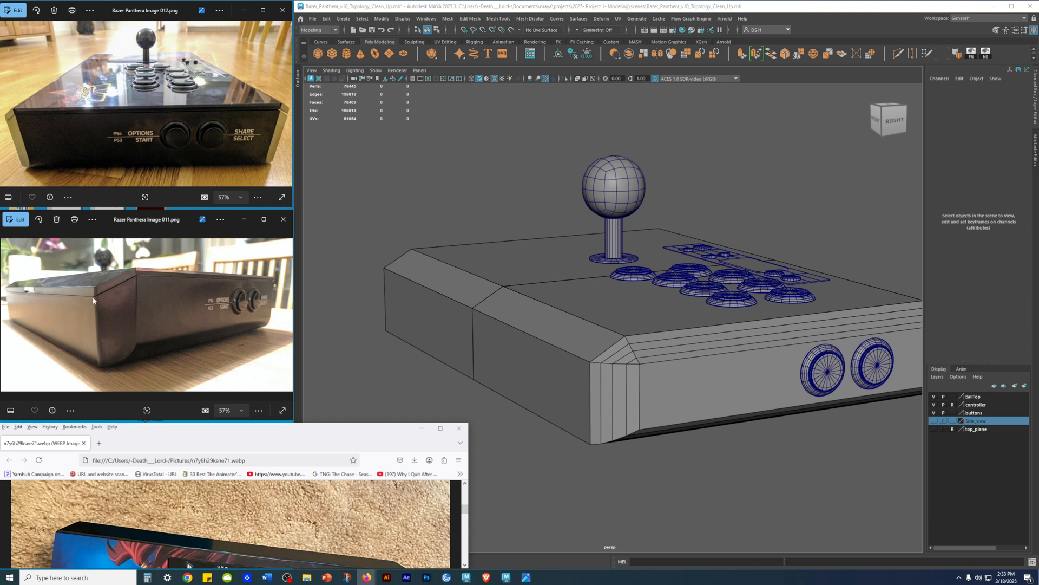
Step: Close the Razer Panthera Image 011 reference and enlarge the Image 012 reference window
{"action": "left_click", "coordinate": [136, 222]}
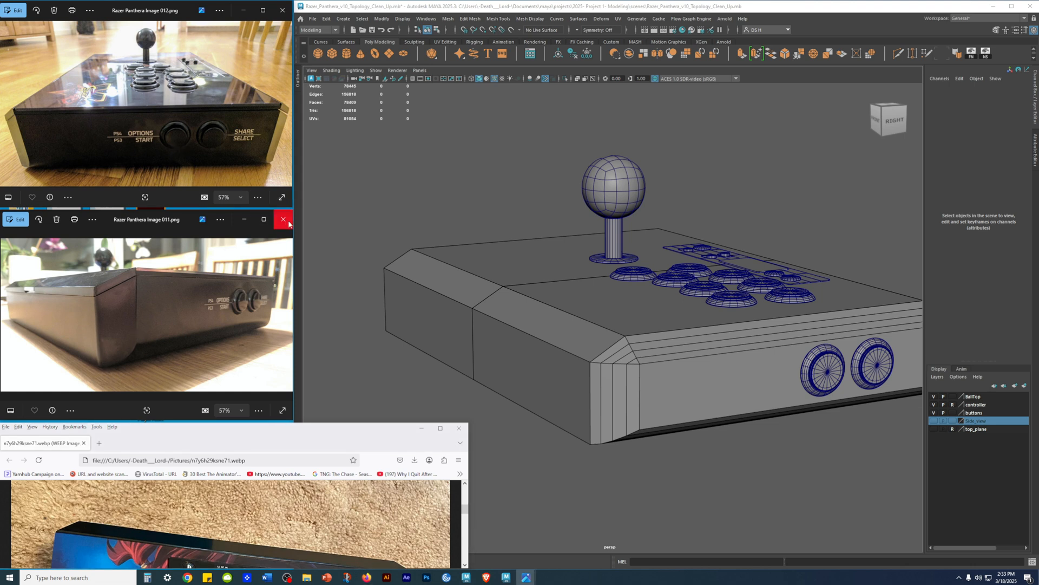
{"action": "left_click_drag", "start_coordinate": [293, 209], "coordinate": [552, 483]}
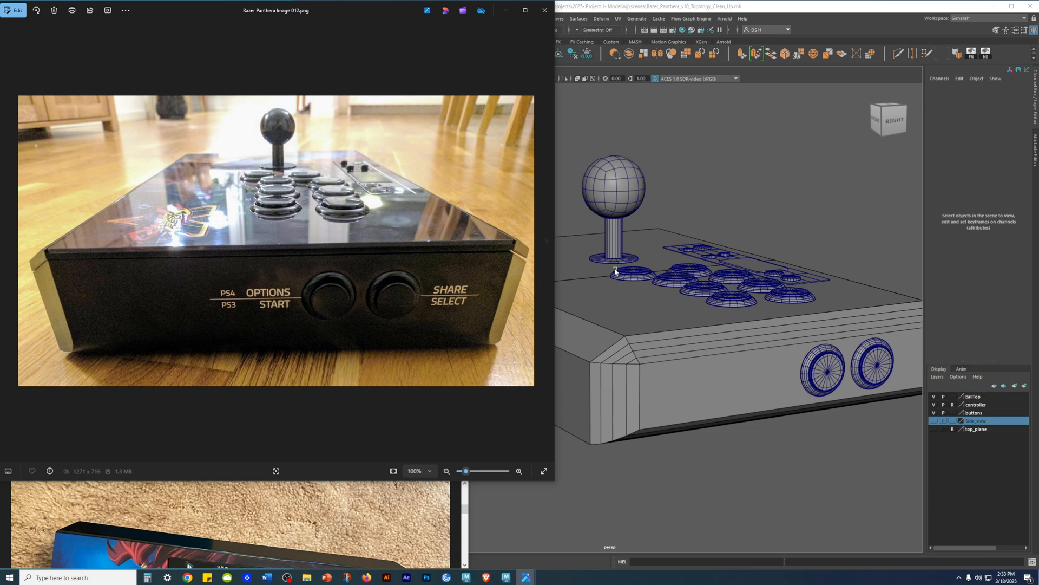
Step: Examine the model's side panel and beveled front corner against the Image 012 reference photo
{"action": "left_click_drag", "start_coordinate": [698, 342], "coordinate": [715, 321], "text": "alt"}
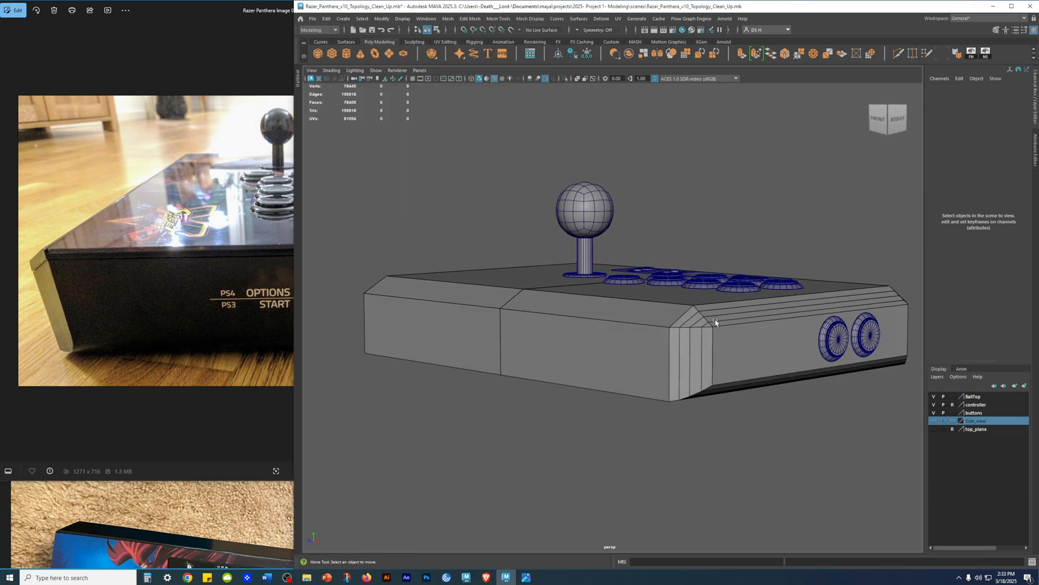
{"action": "middle_click_drag", "start_coordinate": [715, 321], "coordinate": [609, 314], "text": "alt"}
{"action": "right_click_drag", "start_coordinate": [643, 283], "coordinate": [805, 346], "text": "alt"}
{"action": "middle_click_drag", "start_coordinate": [805, 346], "coordinate": [677, 355], "text": "alt"}
{"action": "left_click_drag", "start_coordinate": [719, 343], "coordinate": [752, 329], "text": "alt"}
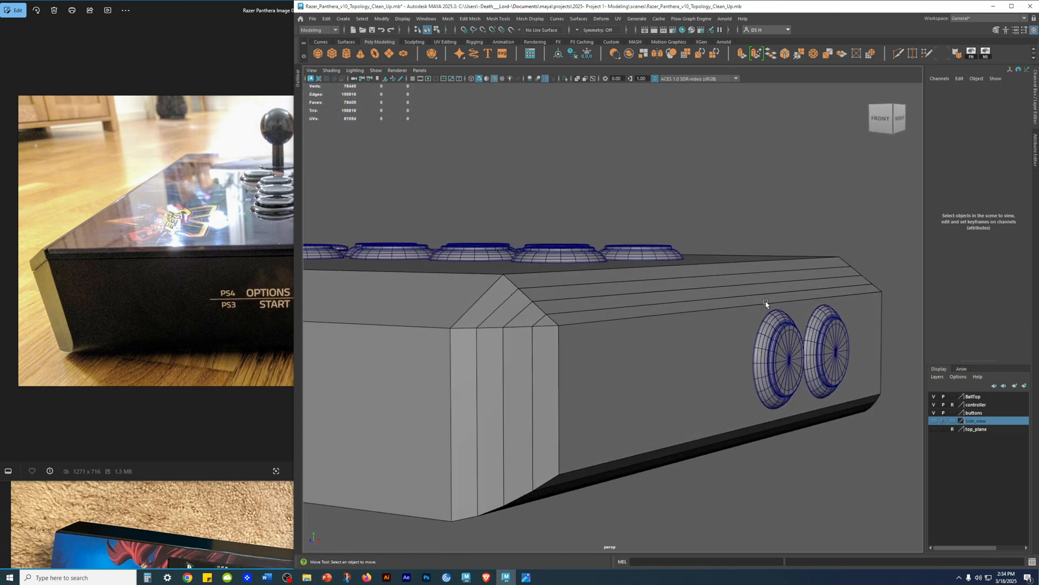
{"action": "left_click_drag", "start_coordinate": [775, 302], "coordinate": [765, 323], "text": "alt"}
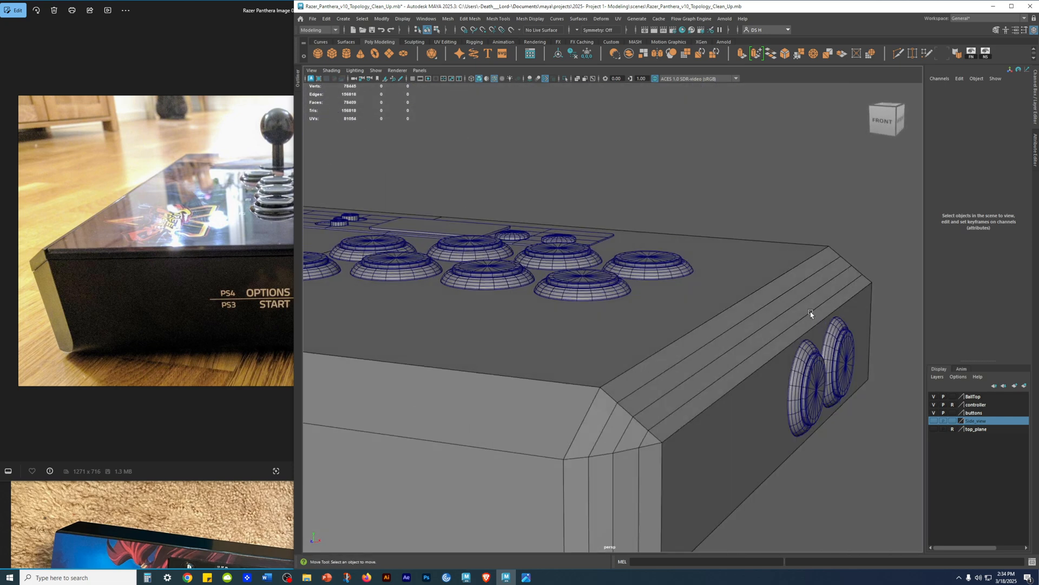
{"action": "scroll", "coordinate": [810, 314], "scroll_direction": "down", "scroll_amount": 5}
{"action": "left_click", "coordinate": [213, 427]}
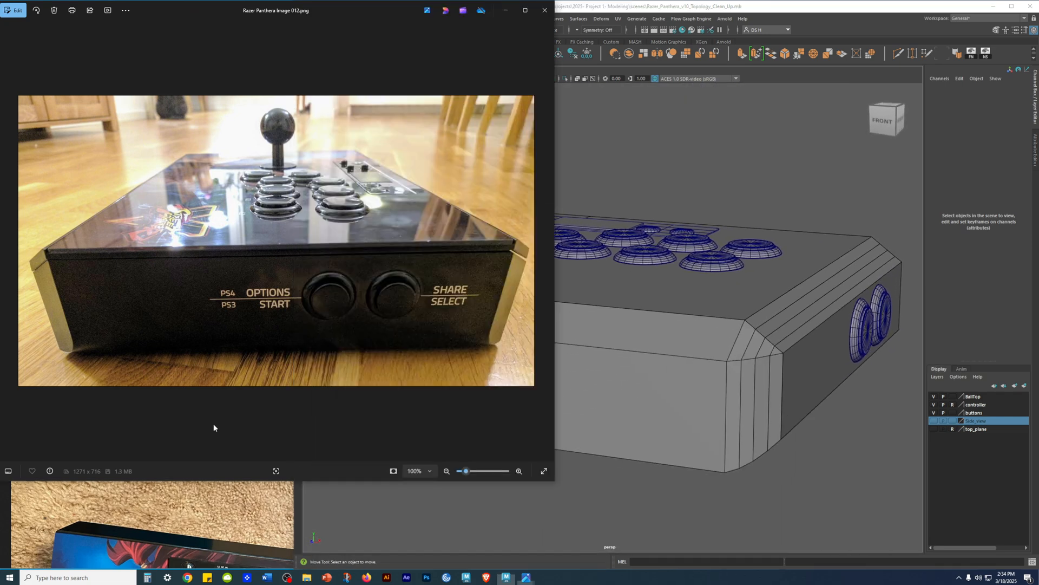
{"action": "left_click", "coordinate": [258, 499]}
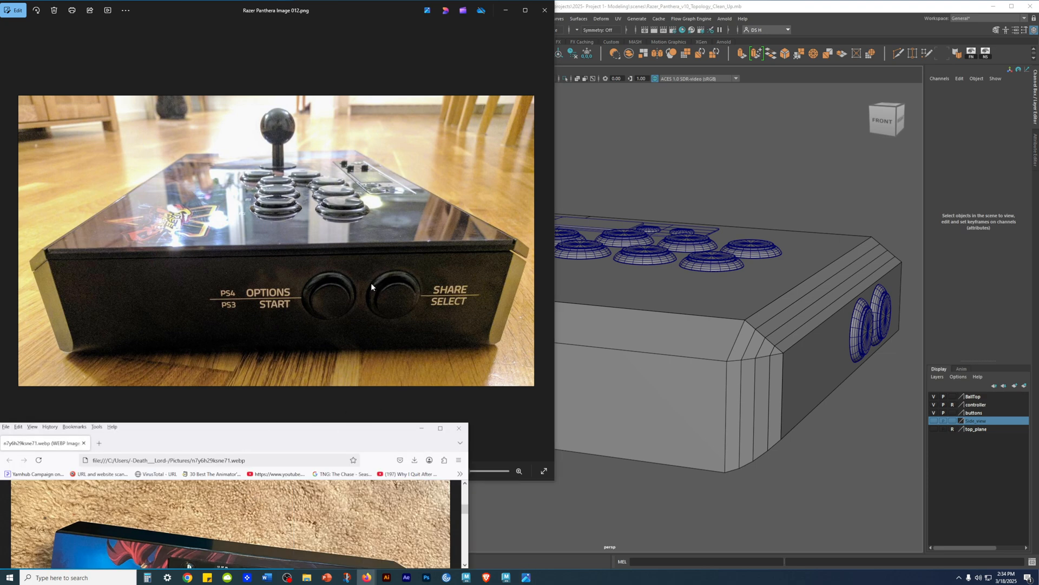
{"action": "left_click_drag", "start_coordinate": [600, 285], "coordinate": [581, 287], "text": "alt"}
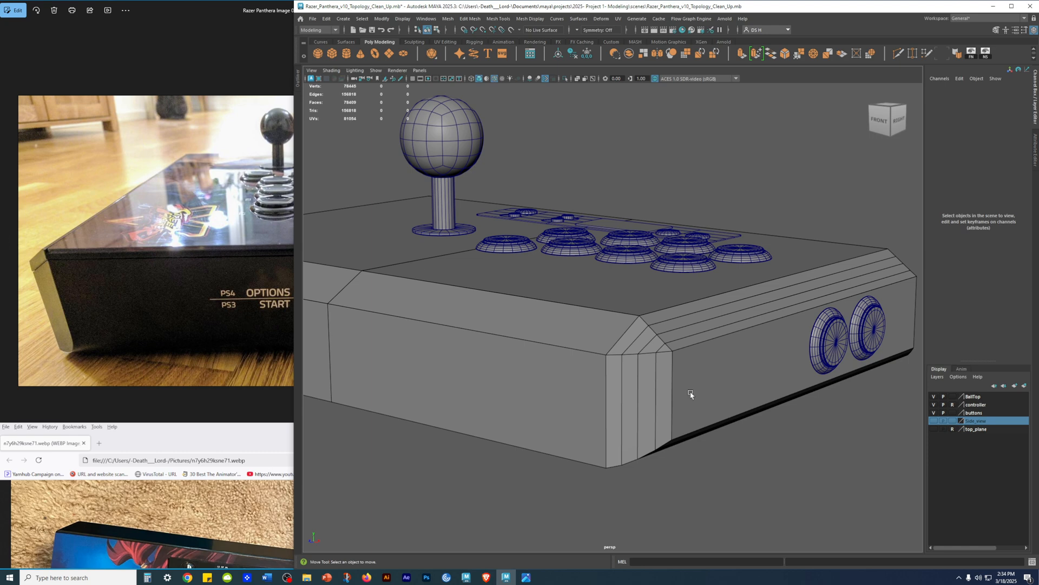
{"action": "left_click_drag", "start_coordinate": [735, 386], "coordinate": [593, 328], "text": "alt"}
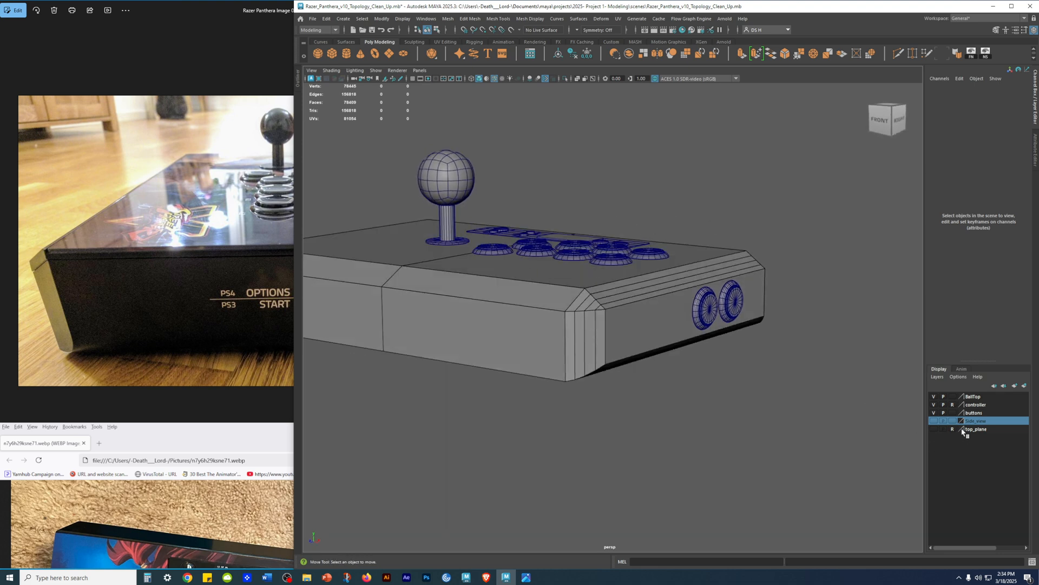
Step: Turn off the reference lock on the controller layer and select the controller body
{"action": "left_click", "coordinate": [953, 405]}
{"action": "left_click", "coordinate": [976, 405]}
{"action": "left_click", "coordinate": [669, 340]}
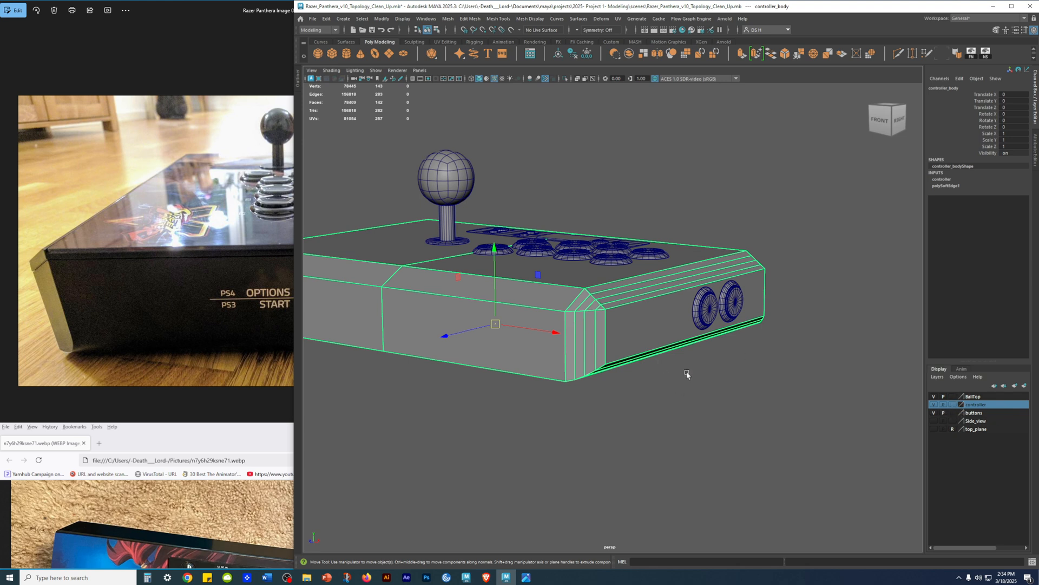
Step: Compare the beveled strips above the two side buttons with the upper side edge in the reference photo
{"action": "left_click", "coordinate": [157, 299]}
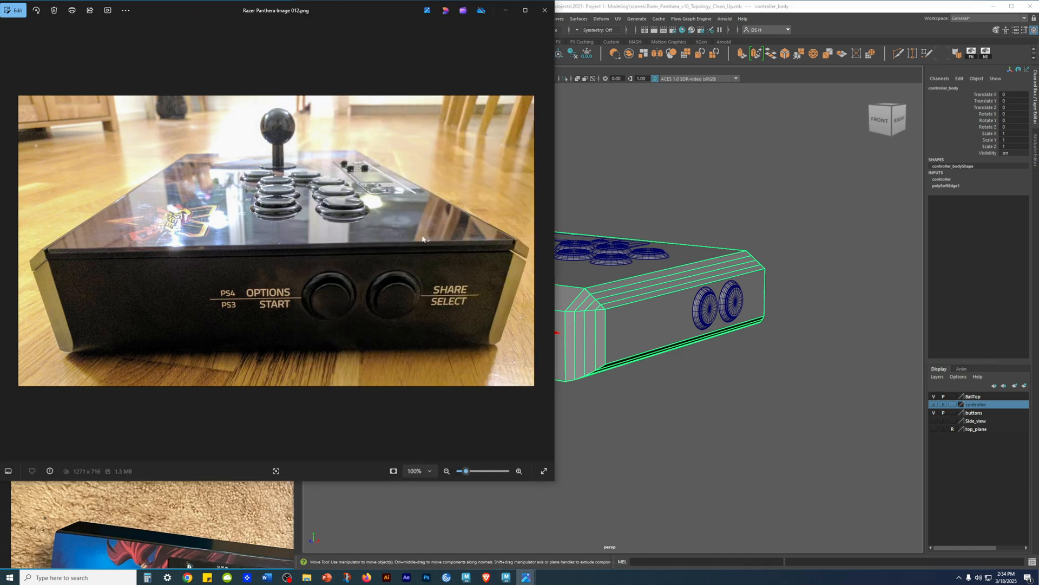
{"action": "right_click_drag", "start_coordinate": [696, 277], "coordinate": [772, 294], "text": "alt"}
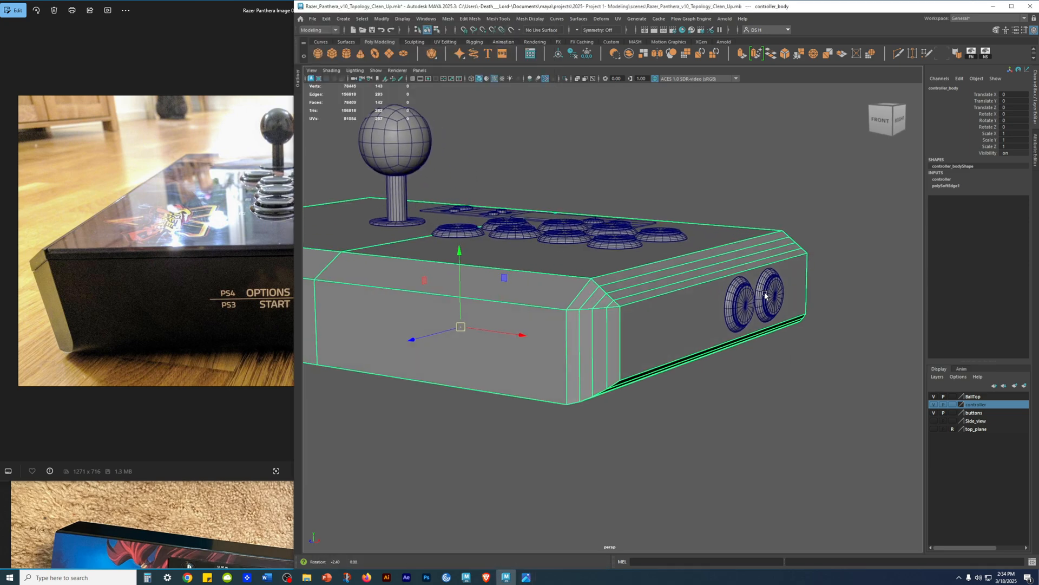
{"action": "left_click_drag", "start_coordinate": [772, 293], "coordinate": [782, 227], "text": "alt"}
{"action": "mouse_move", "coordinate": [668, 293]}
{"action": "left_mouse_down", "text": "alt"}
{"action": "mouse_move", "coordinate": [704, 282]}
{"action": "mouse_move", "coordinate": [662, 287]}
{"action": "left_mouse_up", "text": "alt"}
{"action": "left_click", "coordinate": [285, 341]}
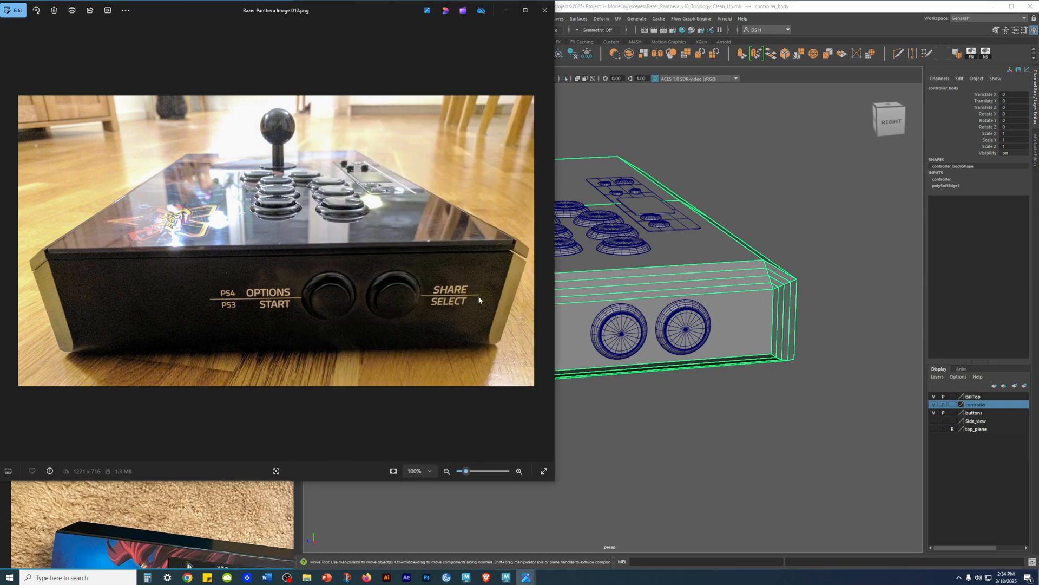
{"action": "left_click_drag", "start_coordinate": [573, 312], "coordinate": [699, 260], "text": "alt"}
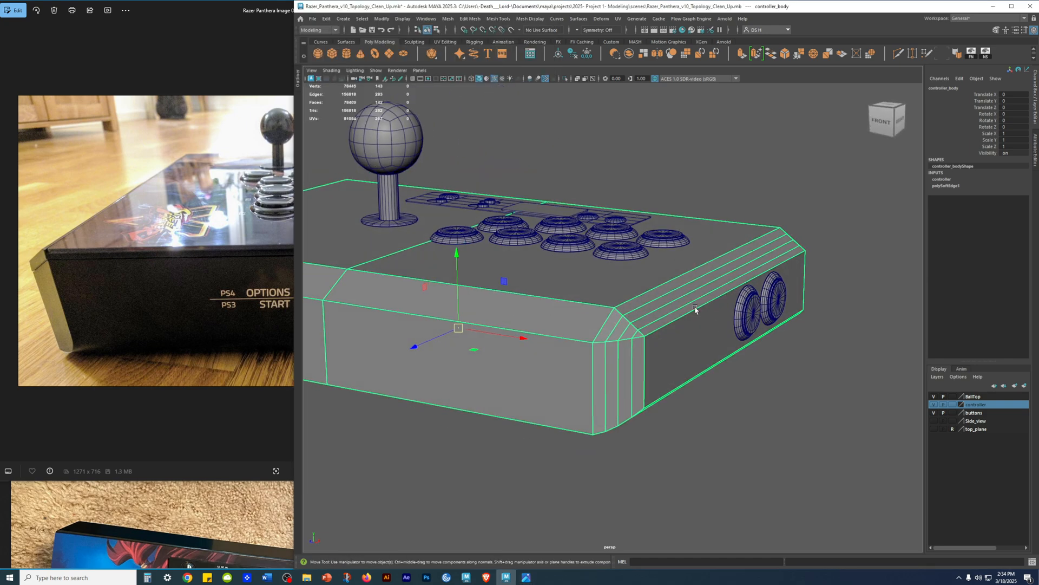
{"action": "left_click_drag", "start_coordinate": [739, 349], "coordinate": [719, 281], "text": "alt"}
{"action": "scroll", "coordinate": [713, 271], "scroll_direction": "up", "scroll_amount": 2}
{"action": "mouse_move", "coordinate": [701, 247]}
{"action": "middle_mouse_down", "text": "alt"}
{"action": "mouse_move", "coordinate": [700, 302]}
{"action": "mouse_move", "coordinate": [701, 245]}
{"action": "mouse_move", "coordinate": [696, 266]}
{"action": "middle_mouse_up", "text": "alt"}
{"action": "scroll", "coordinate": [717, 308], "scroll_direction": "up", "scroll_amount": 2}
Step: Switch the controller body to face selection and set symmetry to Object X
{"action": "right_click_drag", "start_coordinate": [697, 266], "coordinate": [707, 4]}
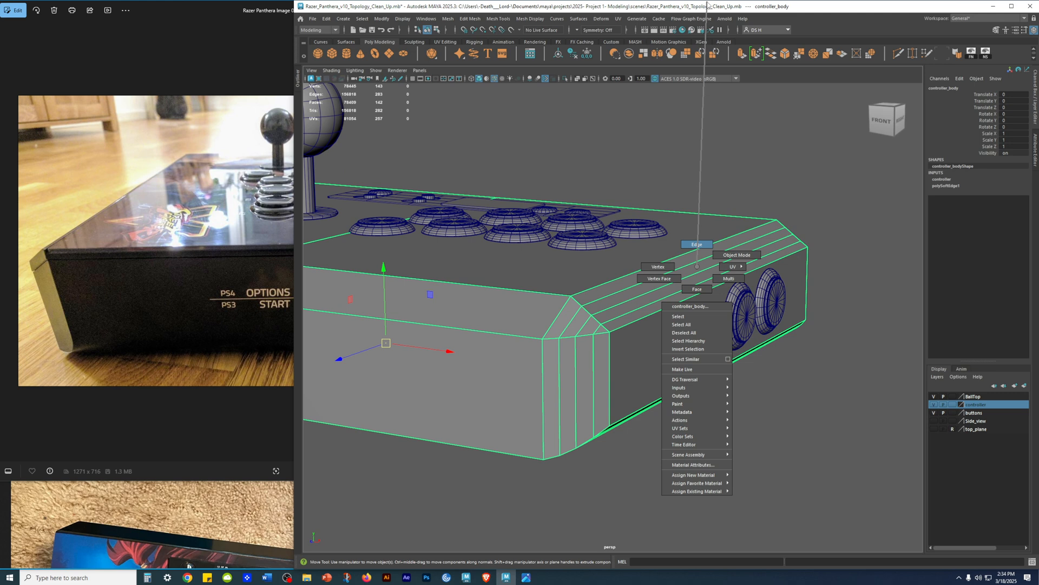
{"action": "right_click_drag", "start_coordinate": [708, 24], "coordinate": [700, 291]}
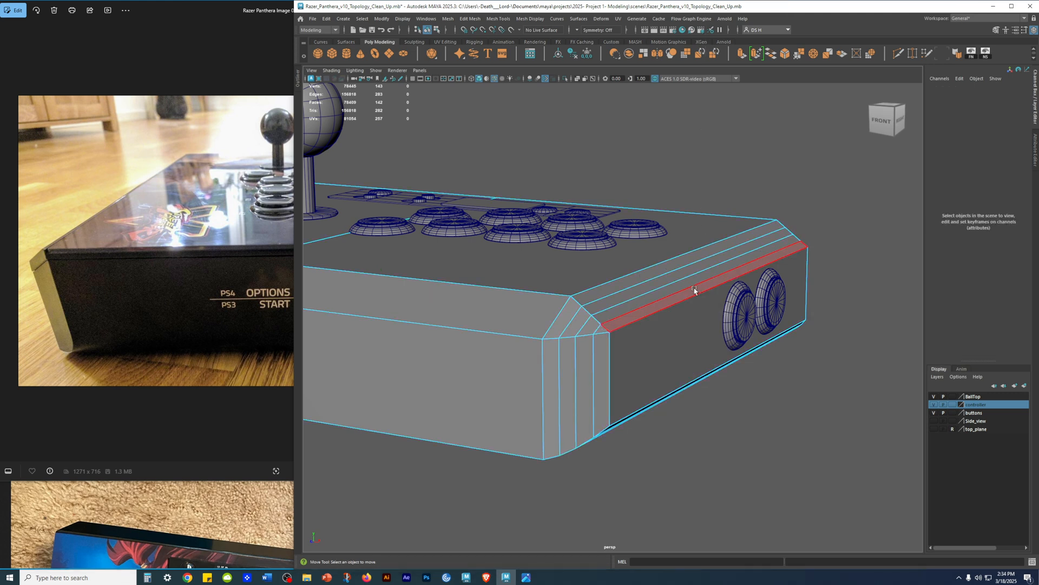
{"action": "scroll", "coordinate": [855, 347], "scroll_direction": "up", "scroll_amount": 1}
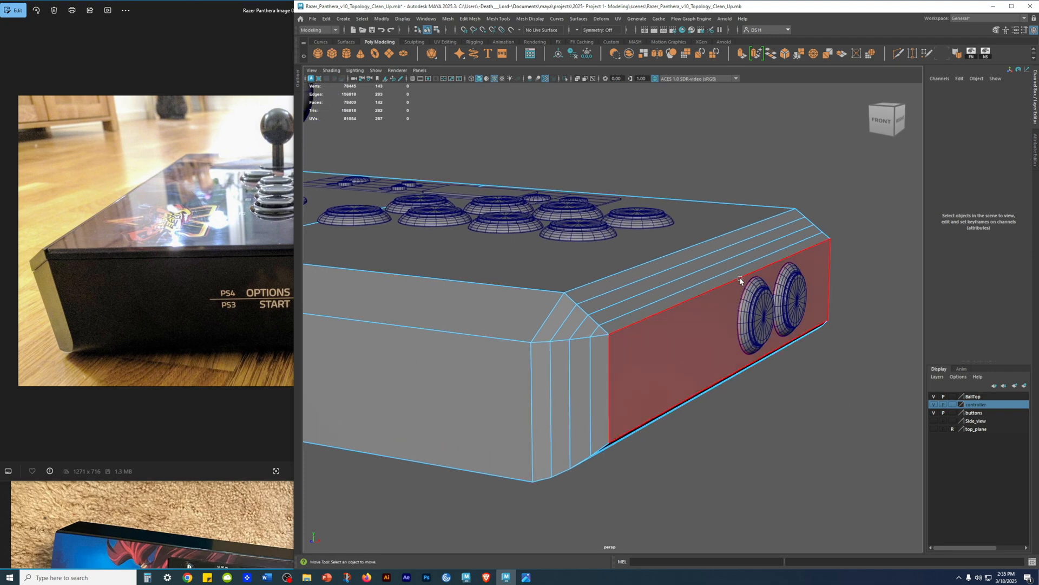
{"action": "scroll", "coordinate": [734, 281], "scroll_direction": "down", "scroll_amount": 5}
{"action": "left_click_drag", "start_coordinate": [722, 292], "coordinate": [760, 305], "text": "alt"}
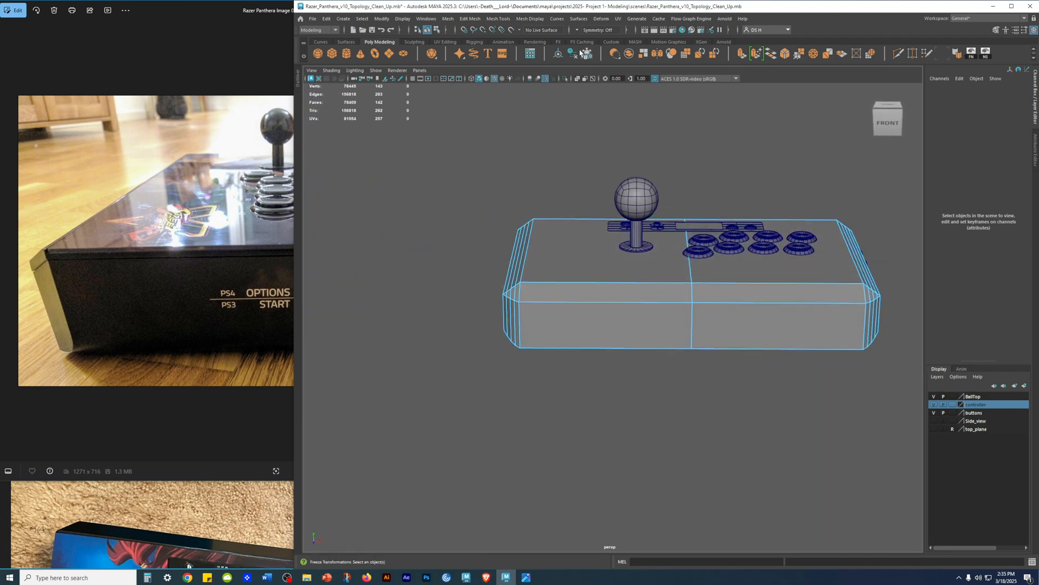
{"action": "left_click", "coordinate": [577, 30]}
{"action": "left_click", "coordinate": [595, 42]}
Step: Select the four long bevel faces along the body's upper side edge, mirrored on the opposite side
{"action": "left_click_drag", "start_coordinate": [639, 276], "coordinate": [524, 203], "text": "alt"}
{"action": "left_click_drag", "start_coordinate": [622, 255], "coordinate": [643, 211], "text": "alt"}
{"action": "scroll", "coordinate": [643, 211], "scroll_direction": "up", "scroll_amount": 5}
{"action": "middle_click_drag", "start_coordinate": [643, 211], "coordinate": [652, 283], "text": "alt"}
{"action": "scroll", "coordinate": [652, 283], "scroll_direction": "up", "scroll_amount": 3}
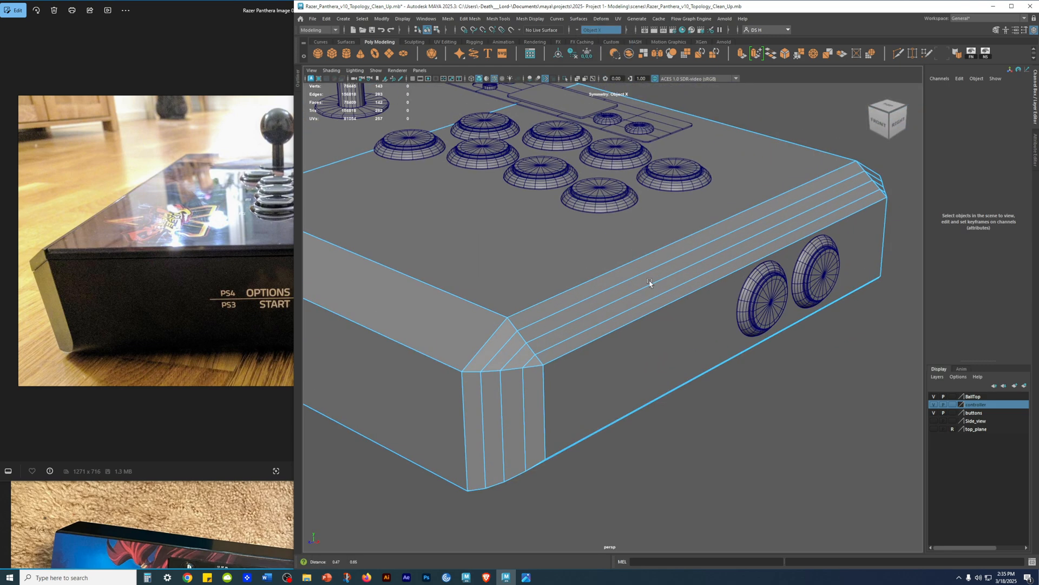
{"action": "left_click_drag", "start_coordinate": [652, 283], "coordinate": [654, 264], "text": "alt"}
{"action": "middle_click_drag", "start_coordinate": [673, 246], "coordinate": [662, 265], "text": "alt"}
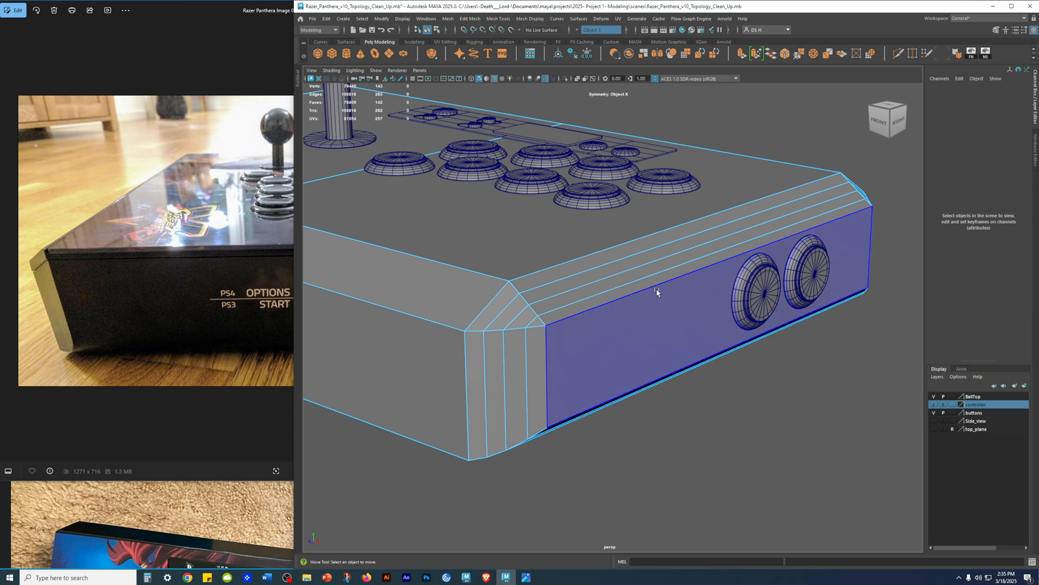
{"action": "left_click", "coordinate": [652, 282]}
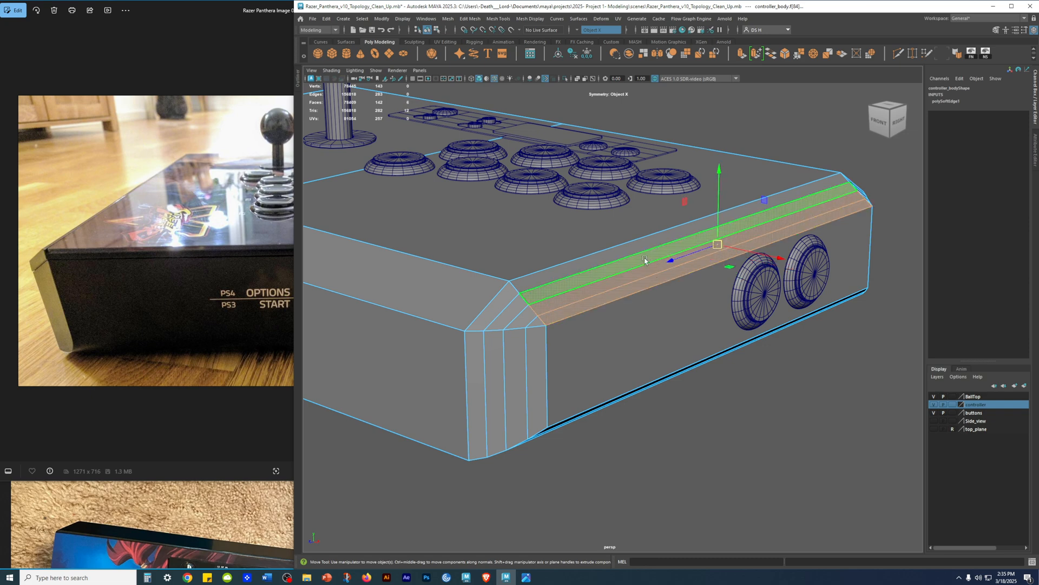
{"action": "key", "text": "q"}
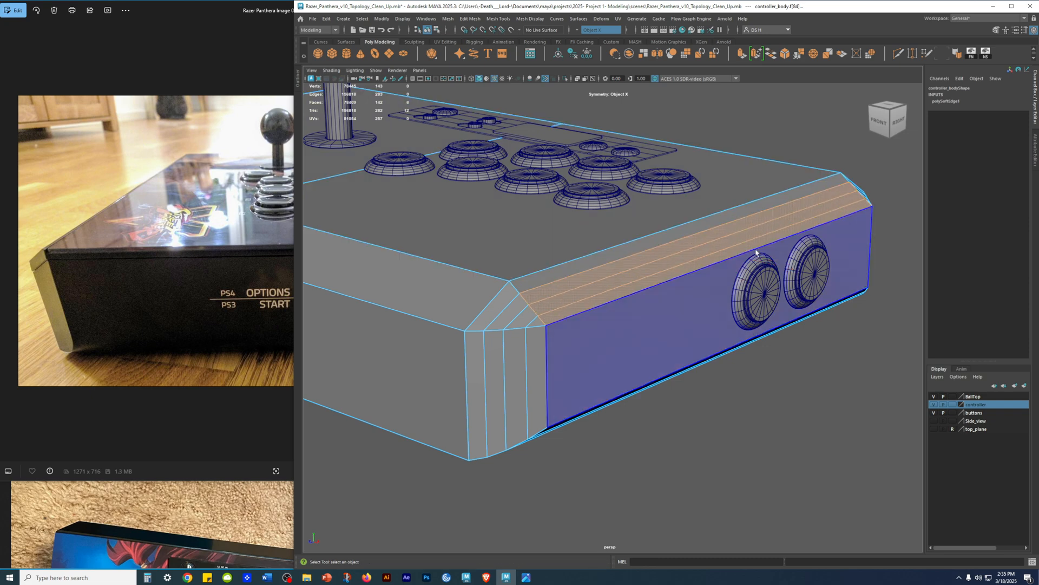
{"action": "left_click_drag", "start_coordinate": [728, 234], "coordinate": [804, 218], "text": "alt"}
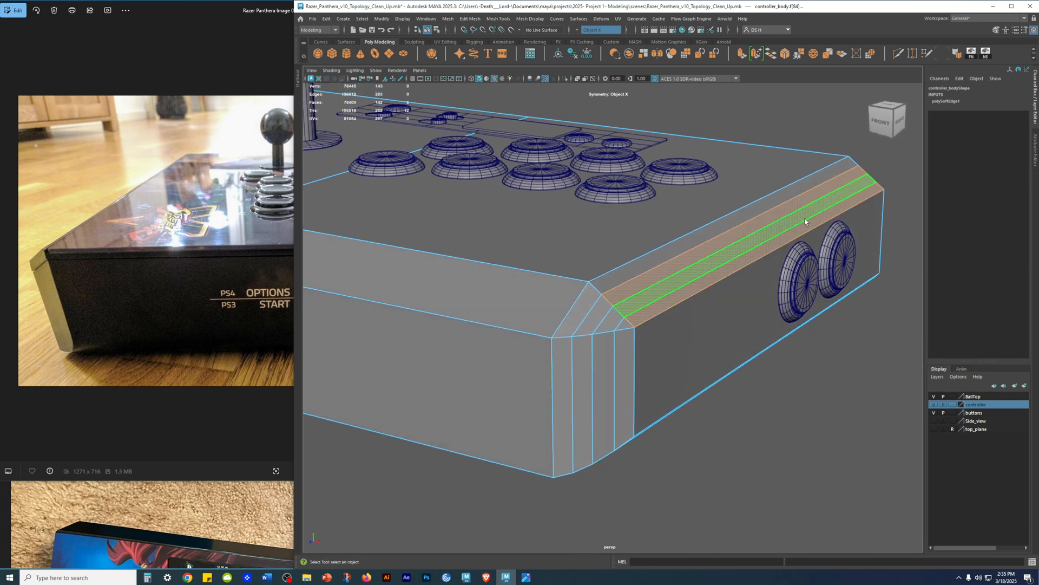
{"action": "left_click", "coordinate": [735, 223], "text": "shift"}
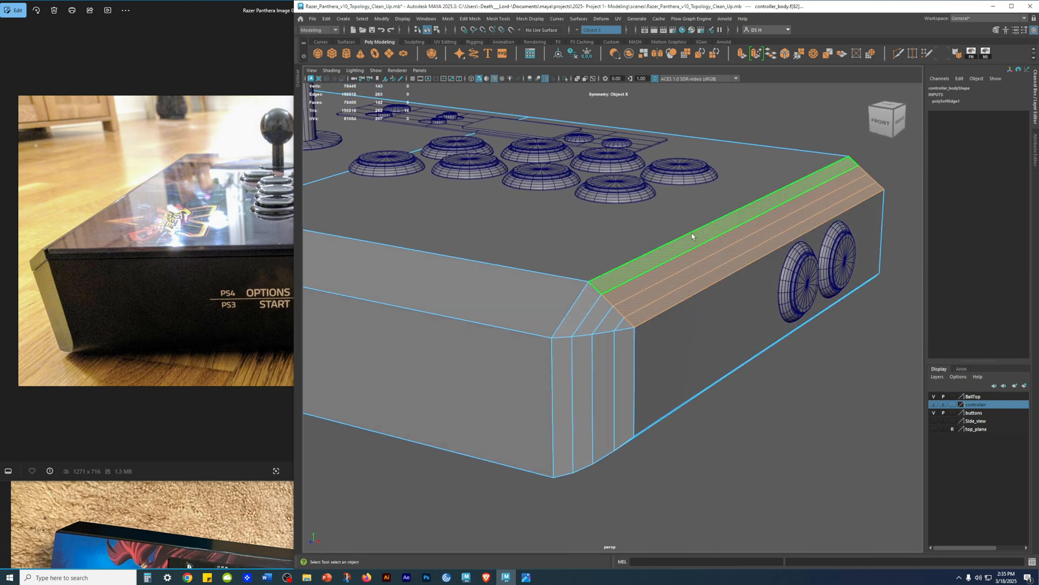
Step: Move the selected faces' pivot onto the controller body's flat top face
{"action": "scroll", "coordinate": [521, 220], "scroll_direction": "down", "scroll_amount": 5}
{"action": "left_click_drag", "start_coordinate": [522, 220], "coordinate": [672, 161], "text": "alt"}
{"action": "middle_click_drag", "start_coordinate": [671, 161], "coordinate": [563, 216], "text": "alt"}
{"action": "left_click_drag", "start_coordinate": [563, 216], "coordinate": [705, 275], "text": "alt"}
{"action": "scroll", "coordinate": [577, 152], "scroll_direction": "up", "scroll_amount": 4}
{"action": "middle_click_drag", "start_coordinate": [706, 275], "coordinate": [627, 274], "text": "alt"}
{"action": "key", "text": "d"}
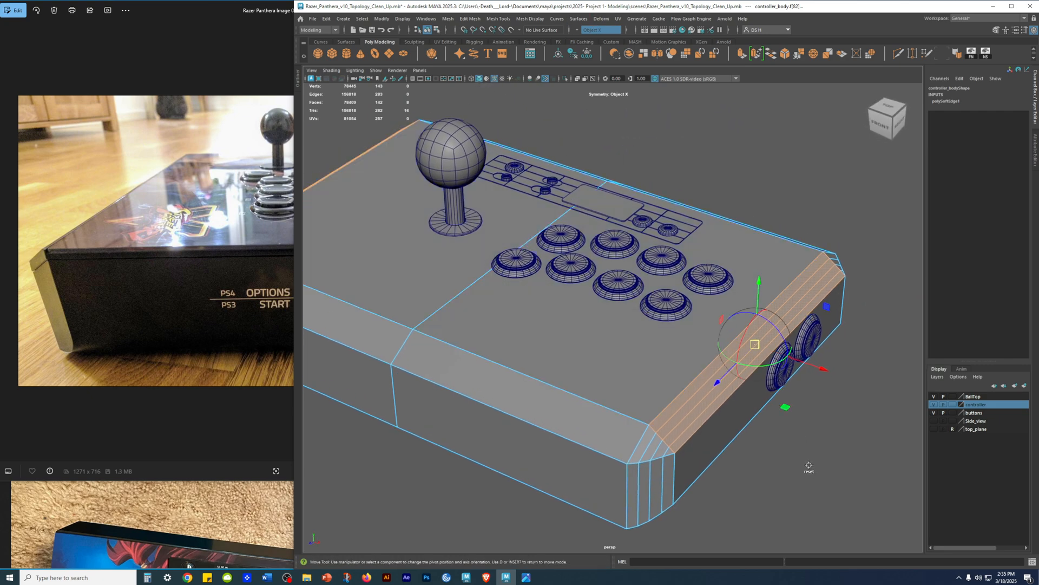
{"action": "left_click", "coordinate": [573, 323]}
Step: Scale the selected bevel faces vertically until they are flat and level with the top face
{"action": "left_click_drag", "start_coordinate": [694, 399], "coordinate": [693, 378], "text": "alt"}
{"action": "key", "text": "r"}
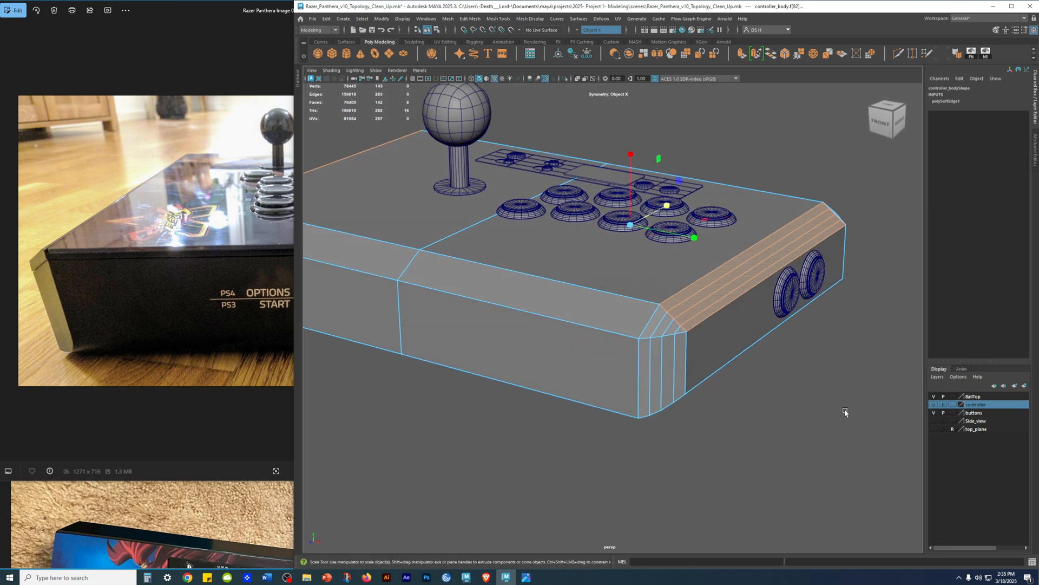
{"action": "left_click_drag", "start_coordinate": [808, 343], "coordinate": [793, 382], "text": "alt"}
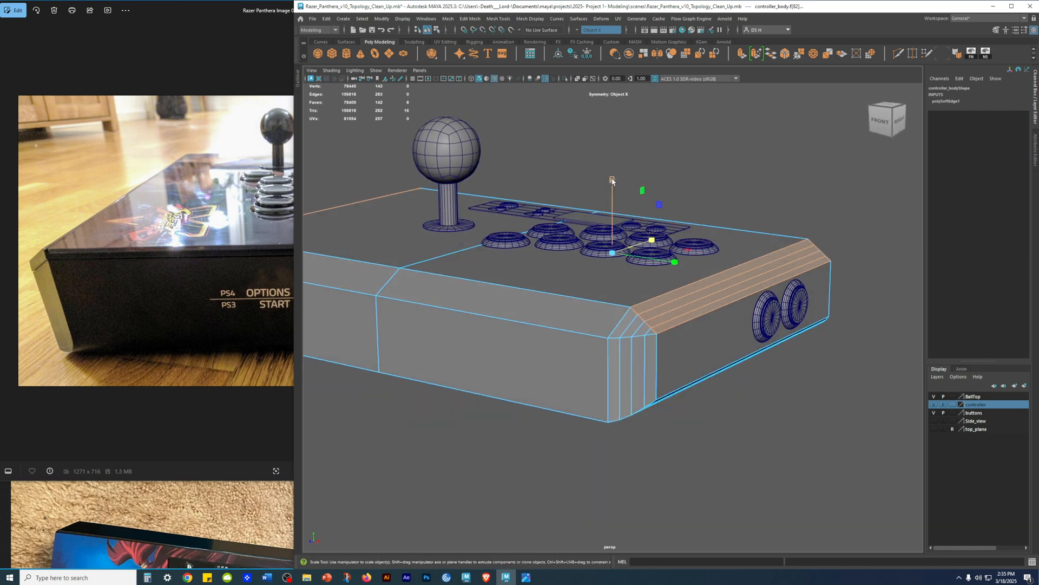
{"action": "left_click_drag", "start_coordinate": [611, 181], "coordinate": [613, 115]}
{"action": "left_click_drag", "start_coordinate": [640, 574], "coordinate": [638, 558]}
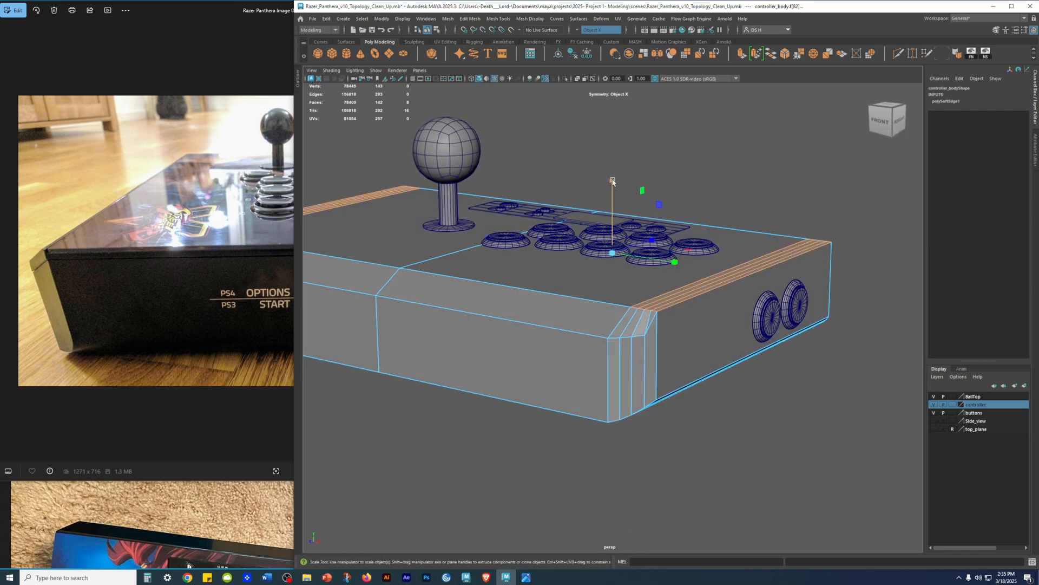
Step: Clear the face selection, return the controller body to object mode, and check the flattened side edges
{"action": "left_click", "coordinate": [715, 486]}
{"action": "left_click_drag", "start_coordinate": [715, 486], "coordinate": [773, 308], "text": "alt"}
{"action": "middle_click_drag", "start_coordinate": [730, 306], "coordinate": [680, 361], "text": "alt"}
{"action": "right_click_drag", "start_coordinate": [616, 325], "coordinate": [791, 133]}
{"action": "left_click", "coordinate": [749, 216]}
{"action": "left_click_drag", "start_coordinate": [749, 216], "coordinate": [773, 320], "text": "alt"}
{"action": "key", "text": "r"}
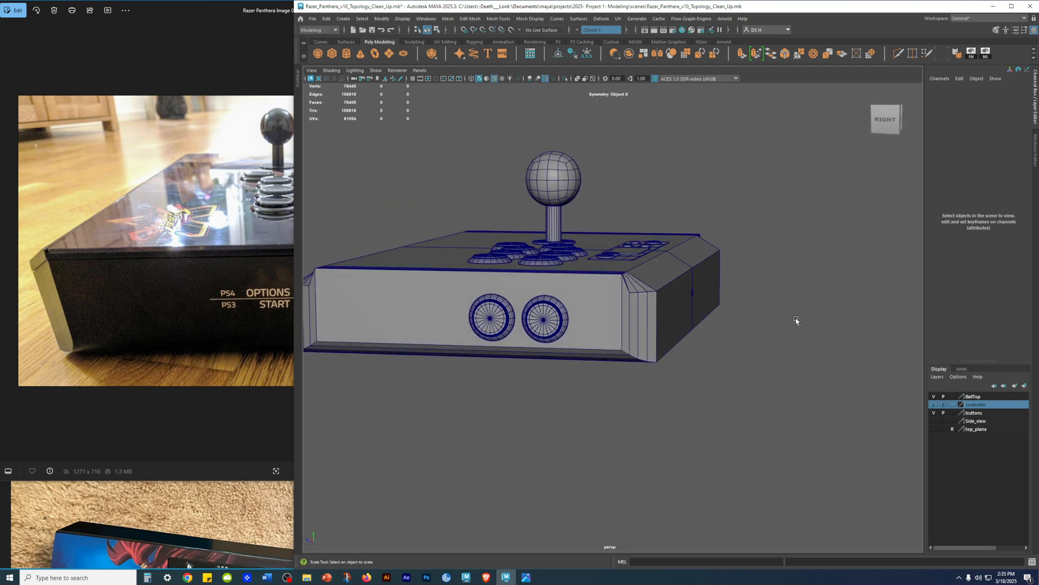
Step: Resize the reference photo window and the Maya window so they sit side by side
{"action": "left_click", "coordinate": [174, 44]}
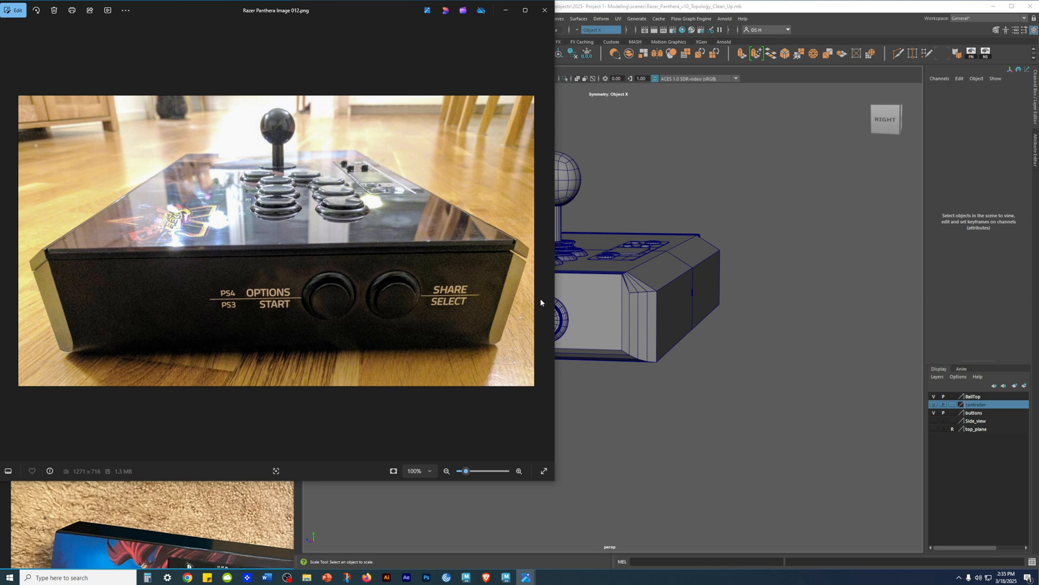
{"action": "left_click_drag", "start_coordinate": [557, 262], "coordinate": [395, 264]}
{"action": "left_click", "coordinate": [501, 473]}
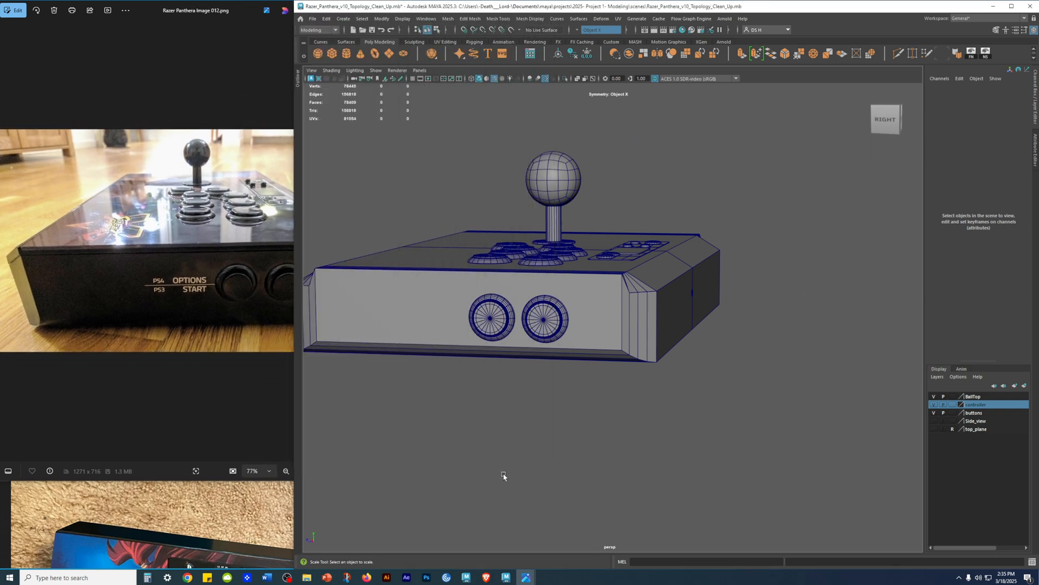
{"action": "left_click_drag", "start_coordinate": [295, 510], "coordinate": [362, 487]}
{"action": "left_click", "coordinate": [382, 425]}
{"action": "left_click_drag", "start_coordinate": [395, 413], "coordinate": [363, 413]}
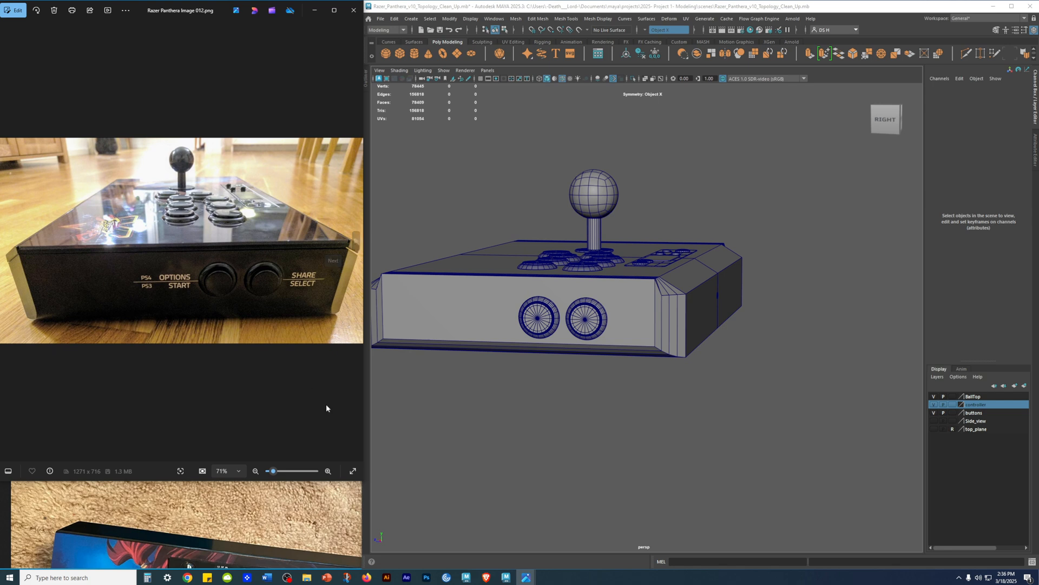
Step: Zoom the reference photo to 100% on the corner beside SHARE/SELECT and compare it with the model's matching beveled corner
{"action": "left_click", "coordinate": [327, 471]}
{"action": "left_click_drag", "start_coordinate": [260, 316], "coordinate": [103, 321]}
{"action": "left_click", "coordinate": [329, 471]}
{"action": "left_click", "coordinate": [329, 471]}
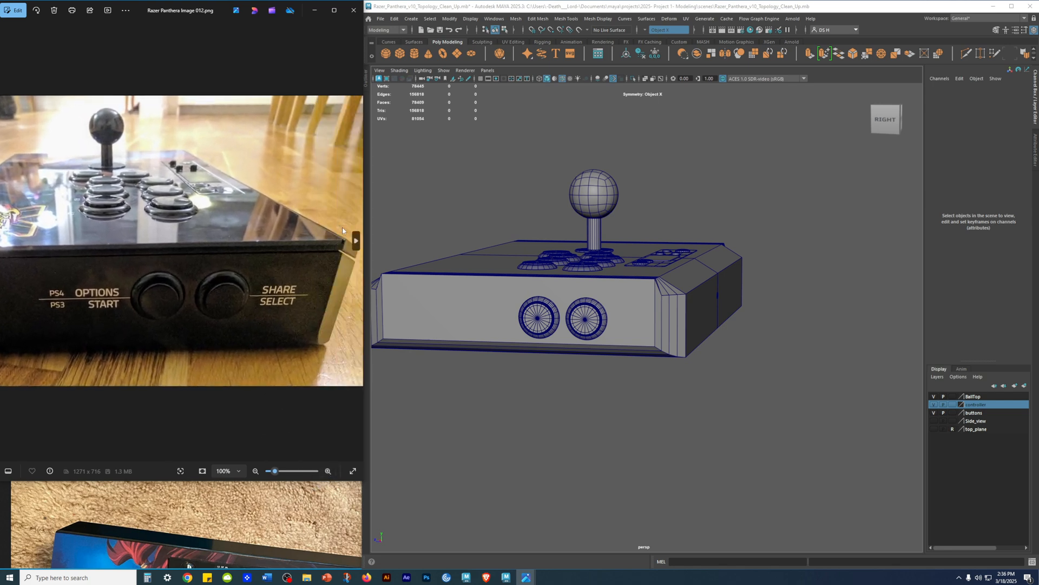
{"action": "right_click_drag", "start_coordinate": [720, 306], "coordinate": [854, 368], "text": "alt"}
{"action": "left_click_drag", "start_coordinate": [854, 368], "coordinate": [733, 355], "text": "alt"}
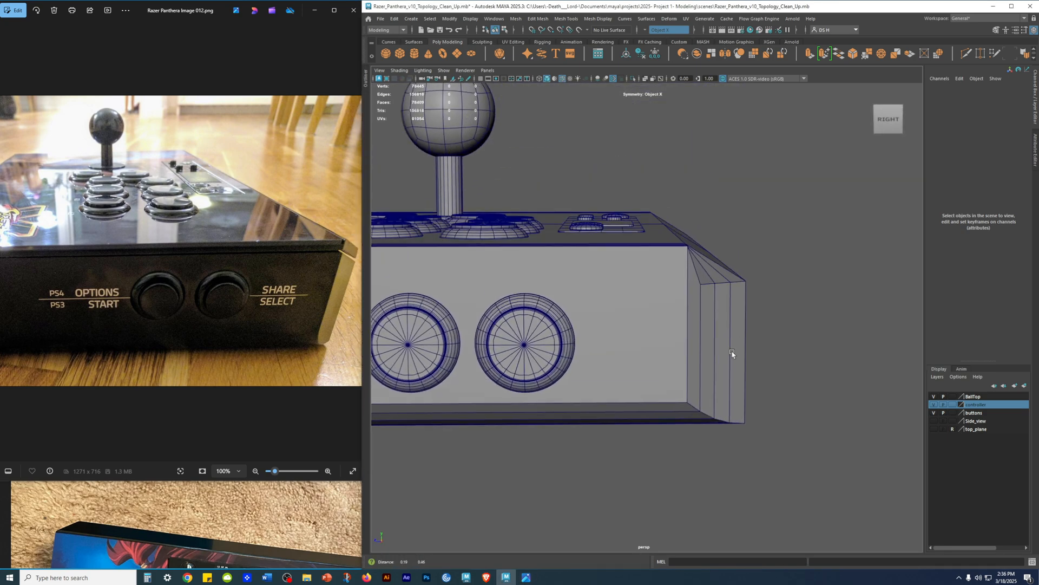
{"action": "right_click_drag", "start_coordinate": [733, 356], "coordinate": [759, 371], "text": "alt"}
{"action": "left_click_drag", "start_coordinate": [829, 262], "coordinate": [698, 287], "text": "alt"}
{"action": "middle_click_drag", "start_coordinate": [533, 303], "coordinate": [638, 260], "text": "alt"}
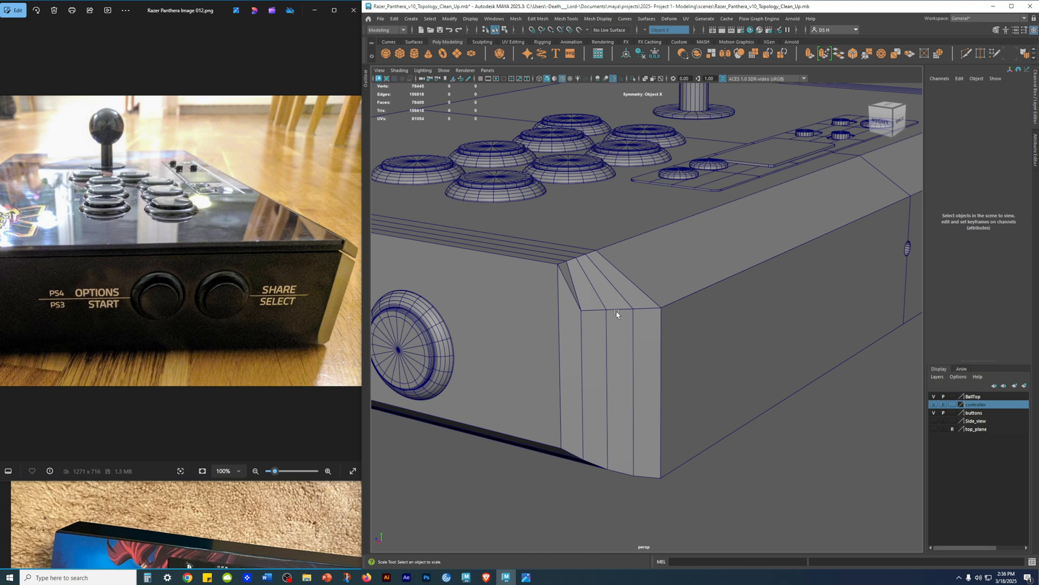
Step: Switch the controller body to edge selection and select the three inner sloped edges on the upper part of the bevelled corner
{"action": "left_click_drag", "start_coordinate": [713, 355], "coordinate": [681, 325], "text": "alt"}
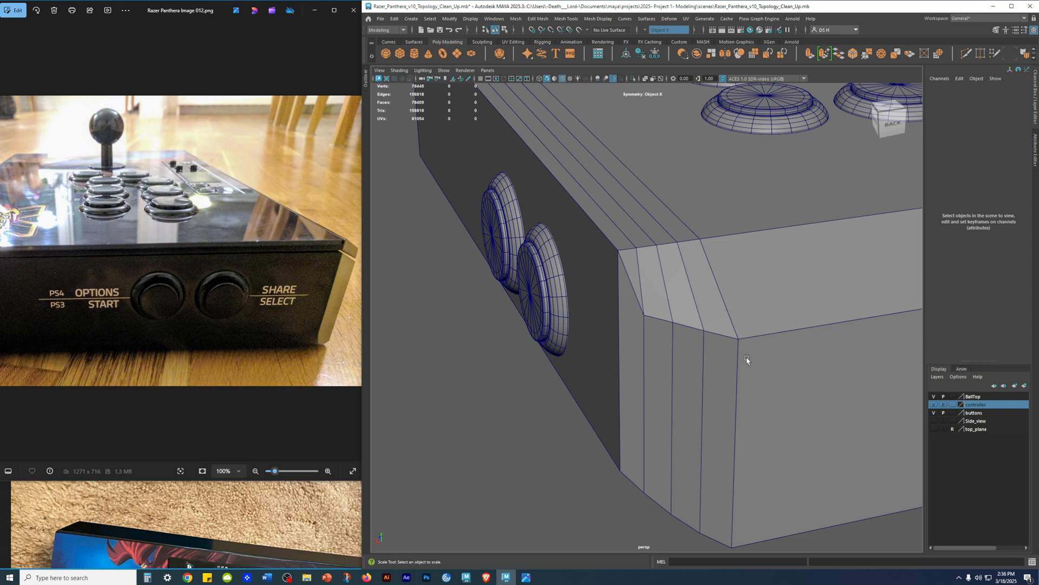
{"action": "left_click_drag", "start_coordinate": [739, 347], "coordinate": [626, 117], "text": "alt"}
{"action": "left_click", "coordinate": [825, 372]}
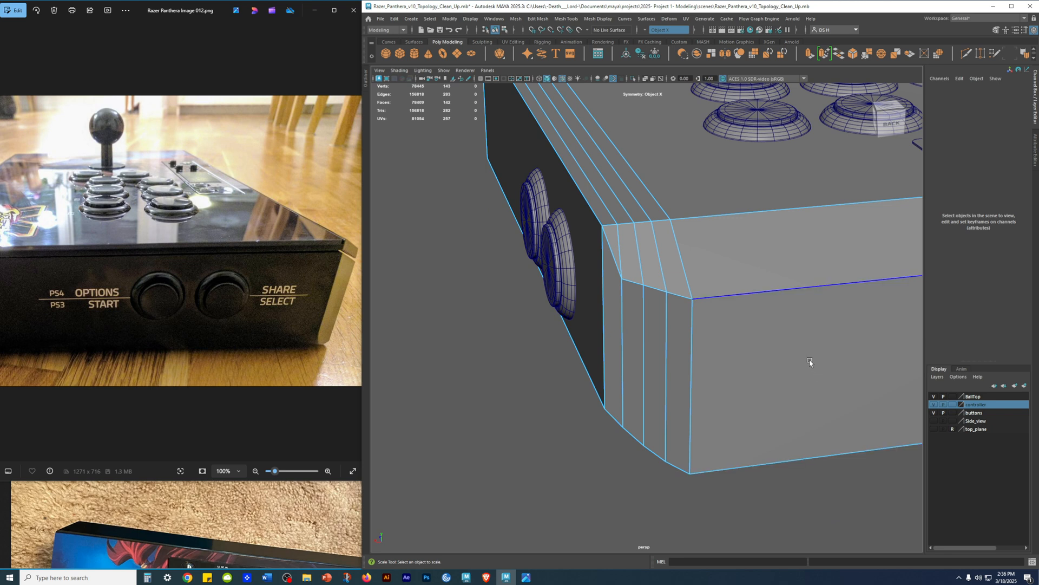
{"action": "double_click", "coordinate": [668, 343]}
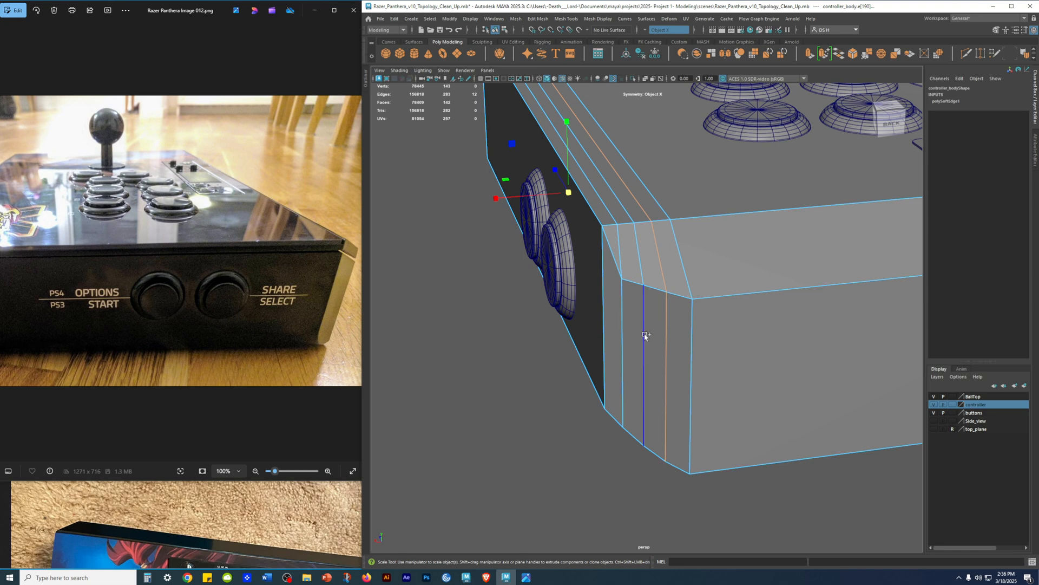
{"action": "left_click_drag", "start_coordinate": [696, 344], "coordinate": [679, 284], "text": "alt"}
{"action": "left_click", "coordinate": [678, 285]}
{"action": "key", "text": "q"}
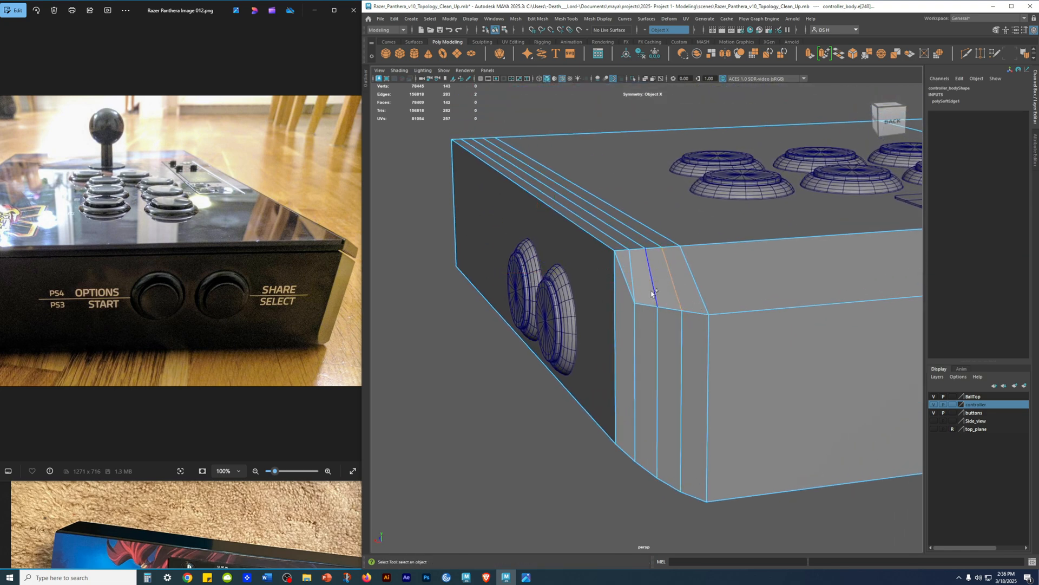
{"action": "left_click", "coordinate": [633, 276], "text": "shift"}
Step: Inspect the bevelled corner from several angles against the SHARE/SELECT corner in the reference photo
{"action": "scroll", "coordinate": [754, 279], "scroll_direction": "down", "scroll_amount": 4}
{"action": "left_click_drag", "start_coordinate": [650, 320], "coordinate": [706, 319], "text": "alt"}
{"action": "scroll", "coordinate": [771, 391], "scroll_direction": "up", "scroll_amount": 5}
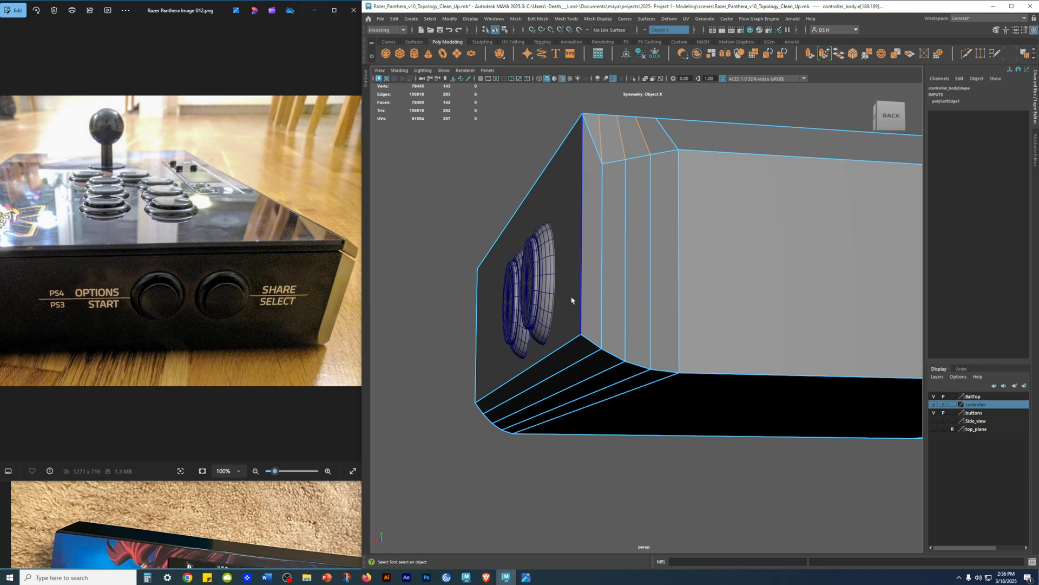
{"action": "left_click_drag", "start_coordinate": [608, 287], "coordinate": [661, 282], "text": "alt"}
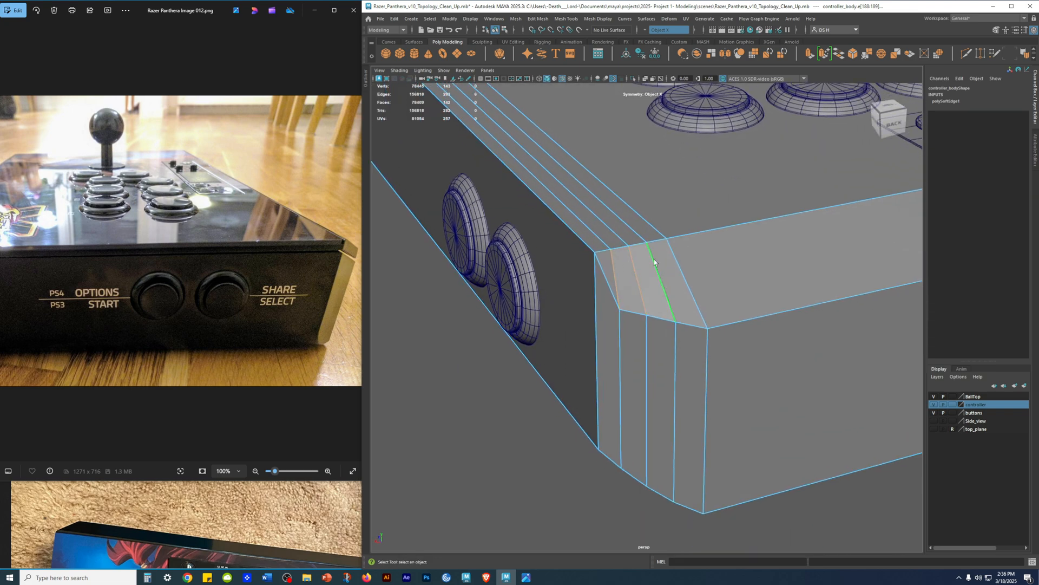
{"action": "mouse_move", "coordinate": [654, 269]}
{"action": "left_mouse_down", "text": "alt"}
{"action": "mouse_move", "coordinate": [672, 283]}
{"action": "mouse_move", "coordinate": [591, 304]}
{"action": "mouse_move", "coordinate": [652, 278]}
{"action": "left_mouse_up", "text": "alt"}
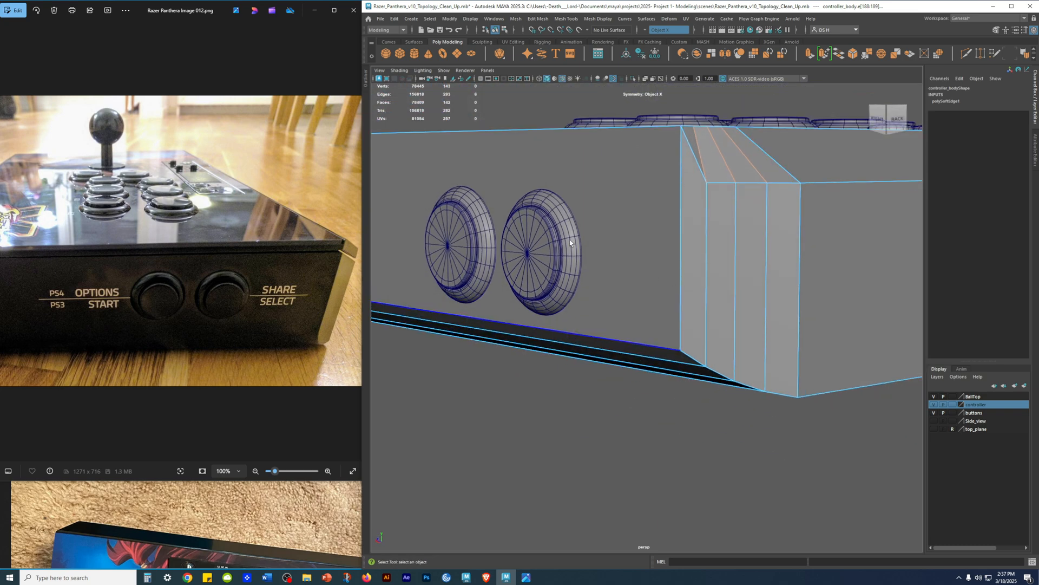
{"action": "left_click_drag", "start_coordinate": [539, 230], "coordinate": [542, 222], "text": "alt"}
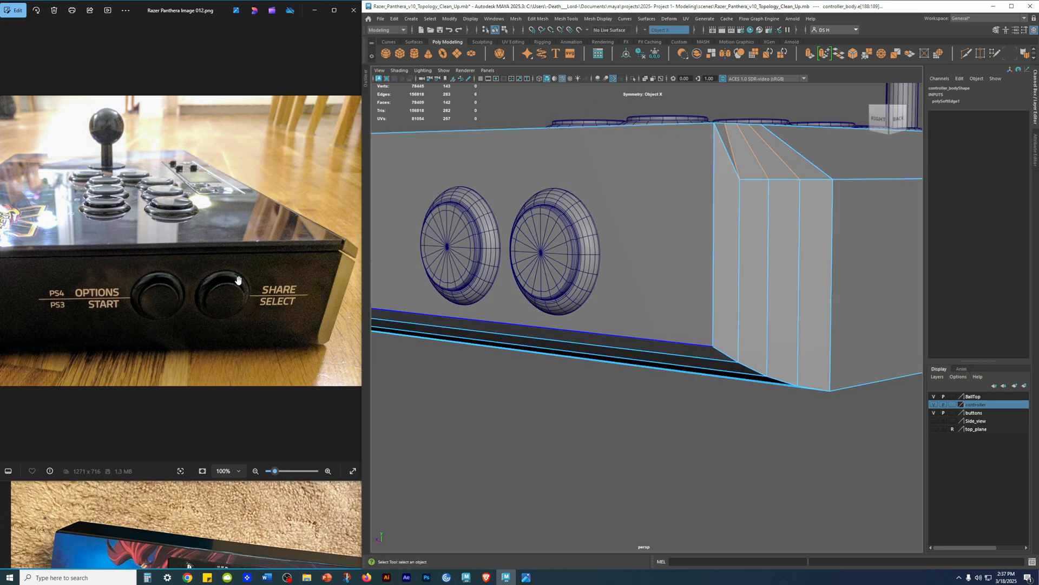
{"action": "left_click_drag", "start_coordinate": [664, 258], "coordinate": [692, 281], "text": "alt"}
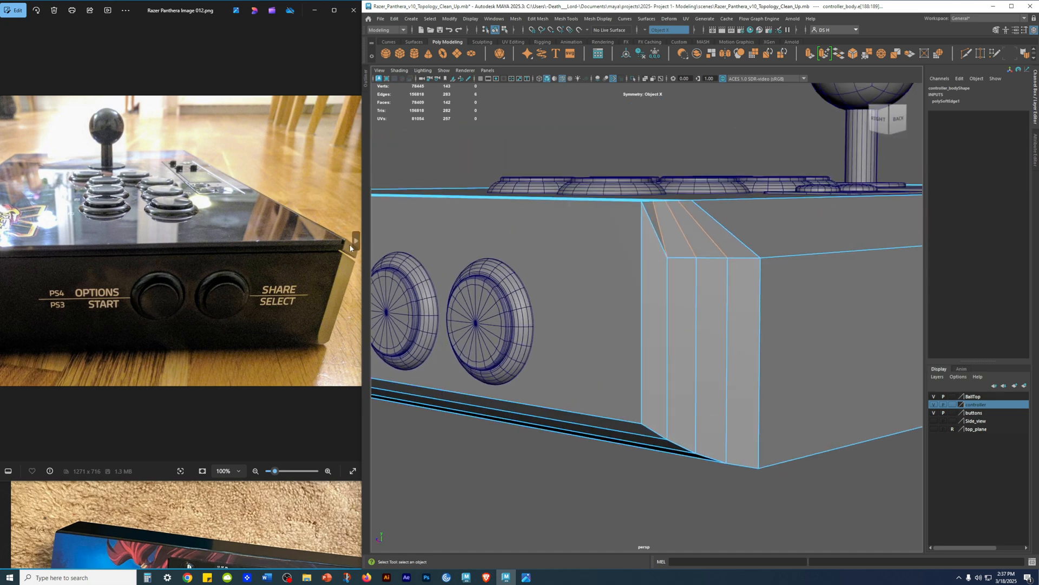
{"action": "left_click_drag", "start_coordinate": [371, 255], "coordinate": [594, 346], "text": "alt"}
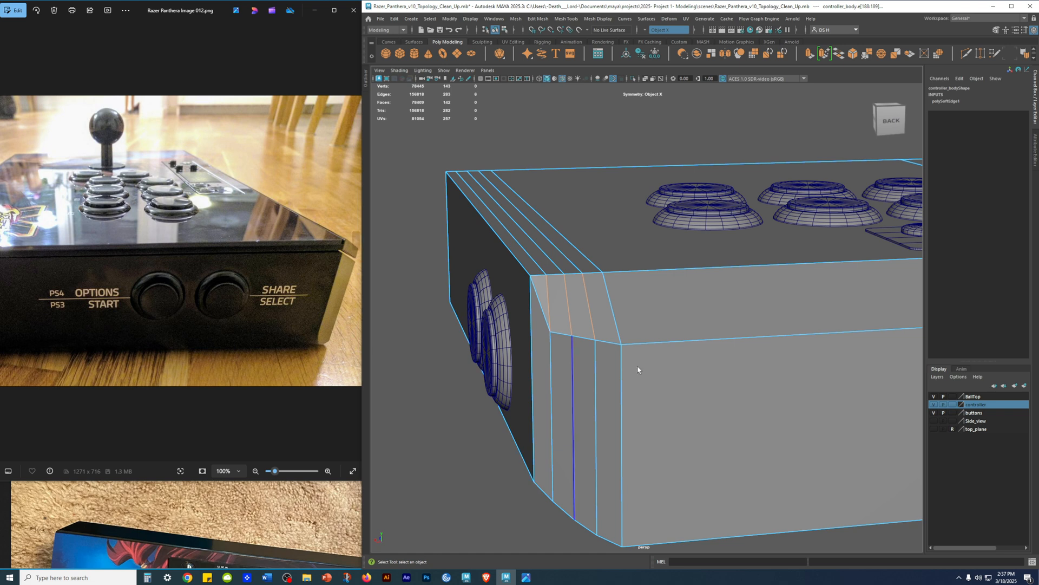
Step: Try deleting the three sloped corner edges, examine the resulting corner, and undo the deletion
{"action": "left_click", "coordinate": [555, 297], "text": "shift"}
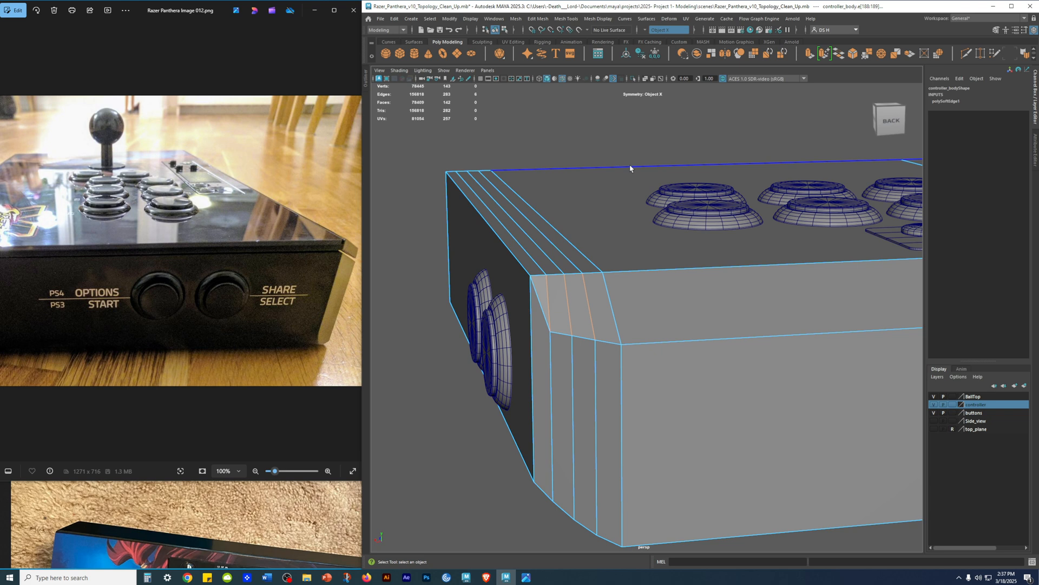
{"action": "right_click", "coordinate": [629, 200], "text": "shift"}
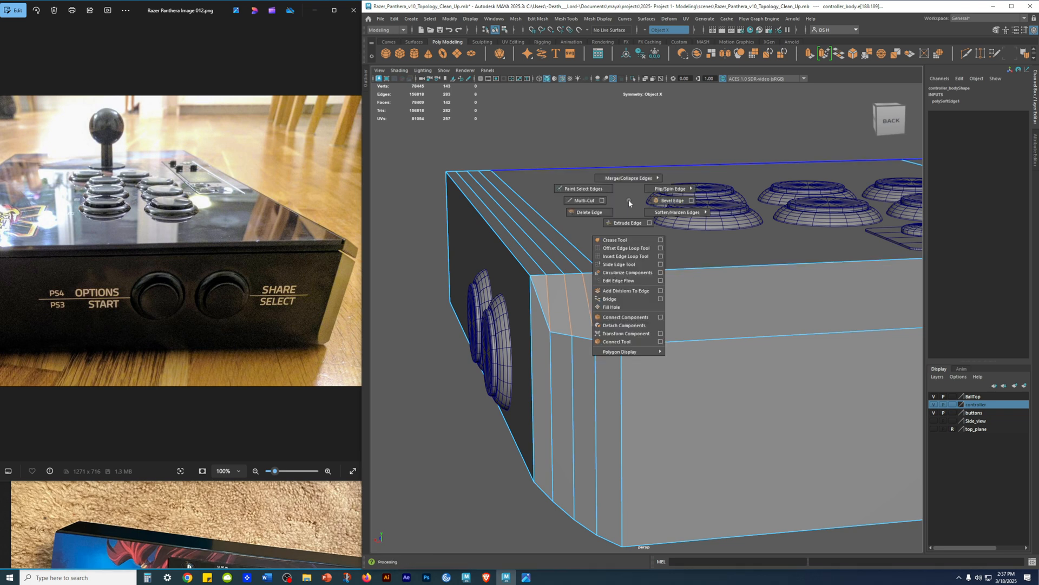
{"action": "left_click", "coordinate": [593, 216]}
{"action": "left_click_drag", "start_coordinate": [760, 252], "coordinate": [797, 261], "text": "alt"}
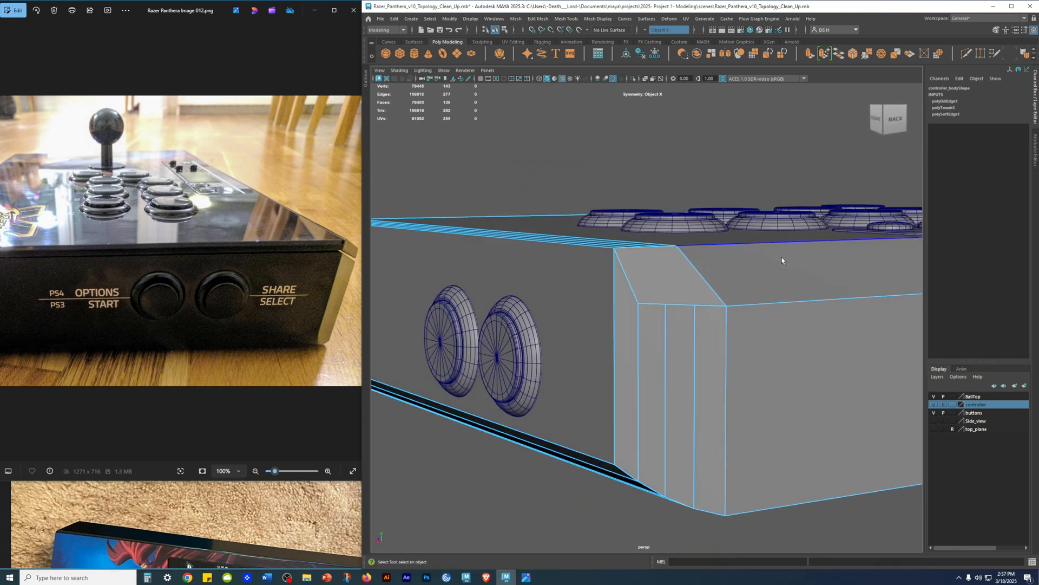
{"action": "left_click_drag", "start_coordinate": [772, 258], "coordinate": [745, 265], "text": "alt"}
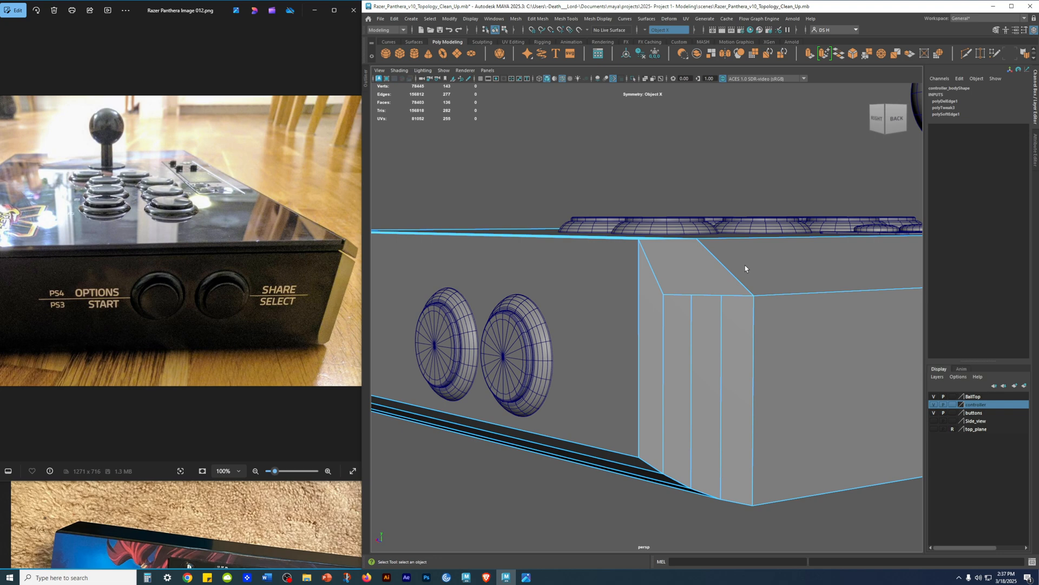
{"action": "key", "text": "ctrl+z"}
Step: Try deleting all the inner sloped corner edges together with the horizontal edges beneath them, and undo the deletion
{"action": "left_click_drag", "start_coordinate": [745, 267], "coordinate": [690, 292], "text": "alt"}
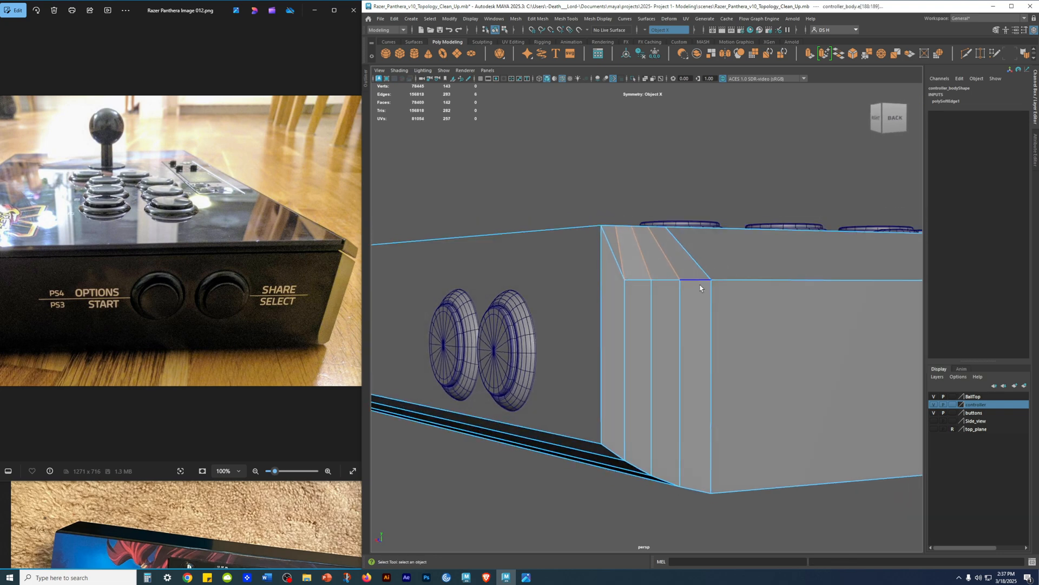
{"action": "left_click", "coordinate": [685, 296], "text": "shift"}
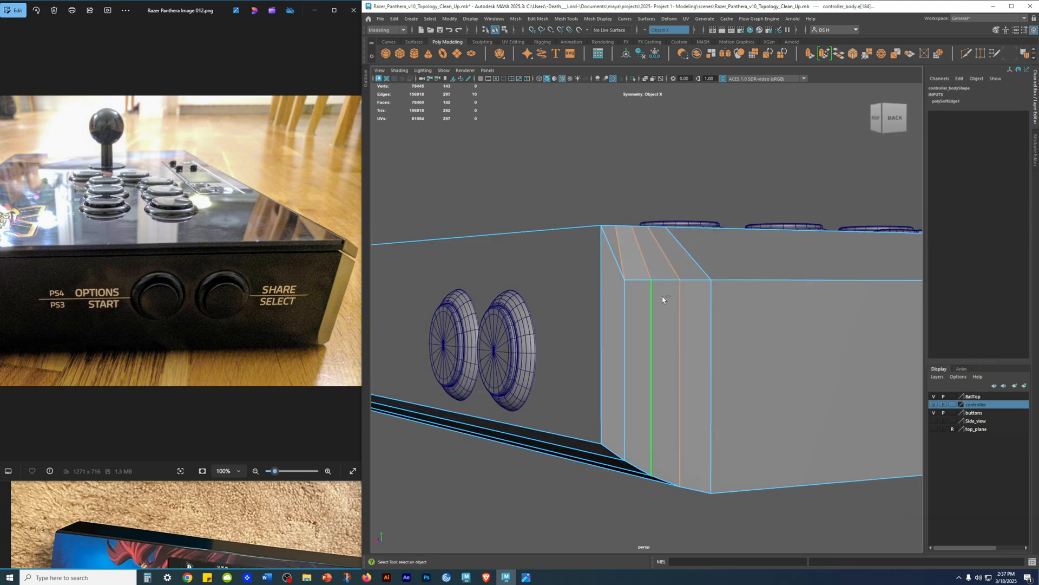
{"action": "left_click", "coordinate": [690, 295], "text": "shift"}
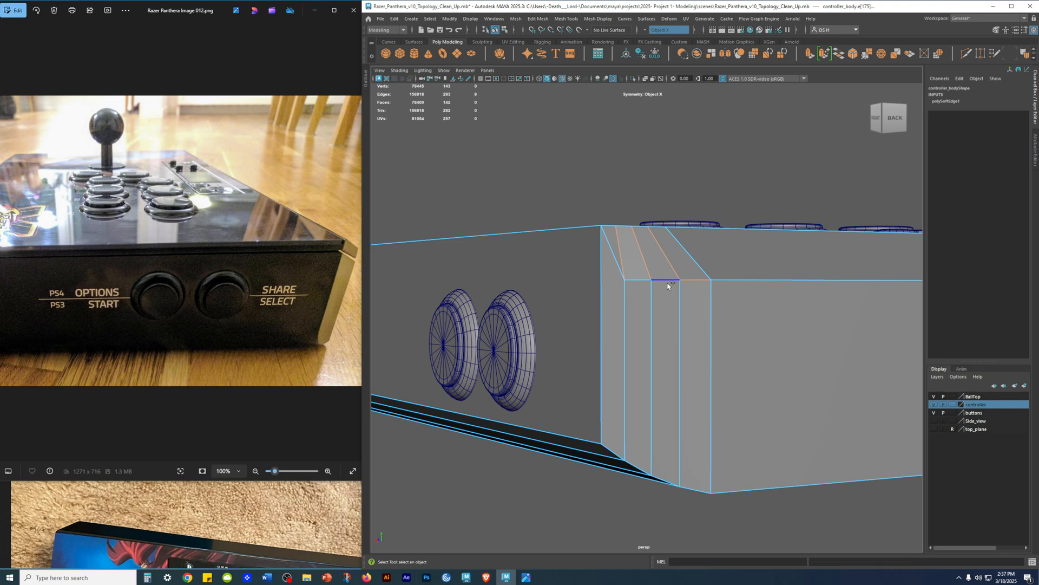
{"action": "left_click_drag", "start_coordinate": [671, 272], "coordinate": [787, 295], "text": "alt"}
{"action": "right_click", "coordinate": [748, 266], "text": "shift"}
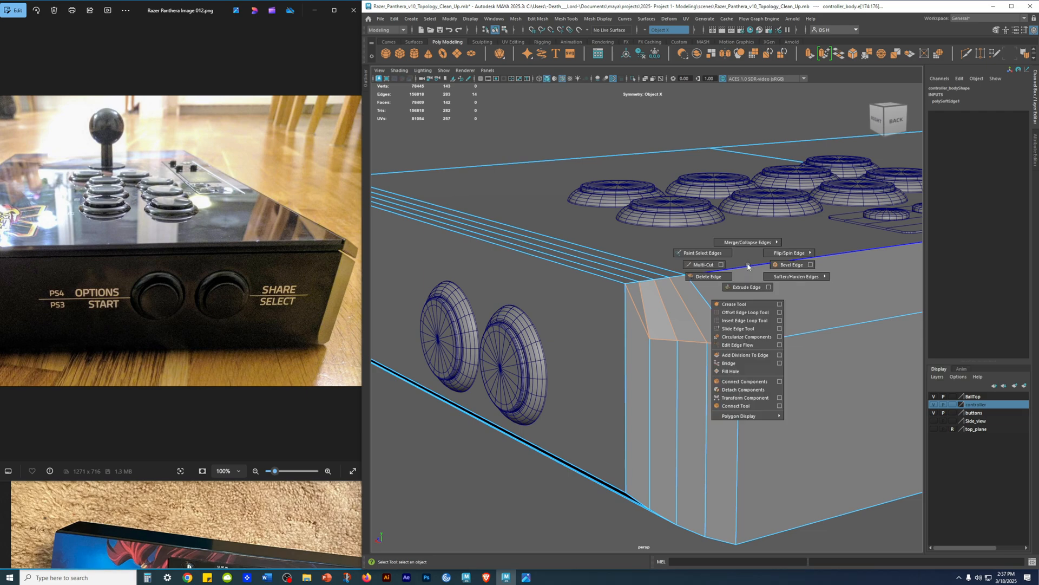
{"action": "left_click", "coordinate": [708, 276]}
{"action": "mouse_move", "coordinate": [788, 274]}
{"action": "left_mouse_down", "text": "alt"}
{"action": "mouse_move", "coordinate": [806, 260]}
{"action": "mouse_move", "coordinate": [792, 282]}
{"action": "mouse_move", "coordinate": [780, 276]}
{"action": "left_mouse_up", "text": "alt"}
{"action": "key", "text": "ctrl+z"}
{"action": "key", "text": "ctrl+z"}
{"action": "key", "text": "ctrl+z"}
{"action": "key", "text": "ctrl+z"}
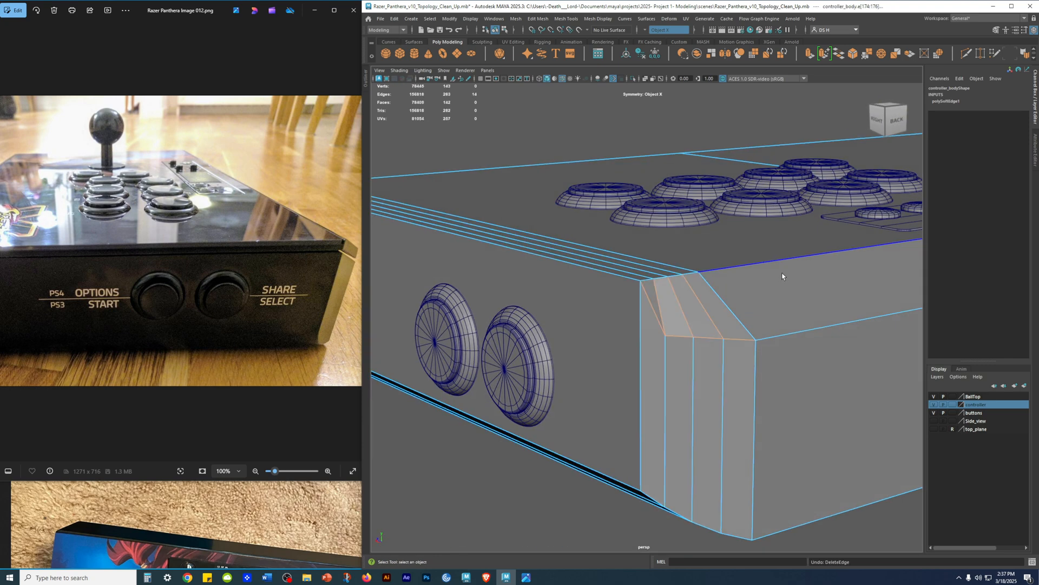
Step: Try deleting the selected sloped and horizontal corner edges again and inspect the corner in shaded display
{"action": "left_click_drag", "start_coordinate": [793, 365], "coordinate": [669, 331], "text": "alt"}
{"action": "left_click_drag", "start_coordinate": [750, 345], "coordinate": [765, 348], "text": "alt"}
{"action": "key", "text": "5"}
{"action": "left_click", "coordinate": [726, 203]}
{"action": "right_click", "coordinate": [728, 207], "text": "shift"}
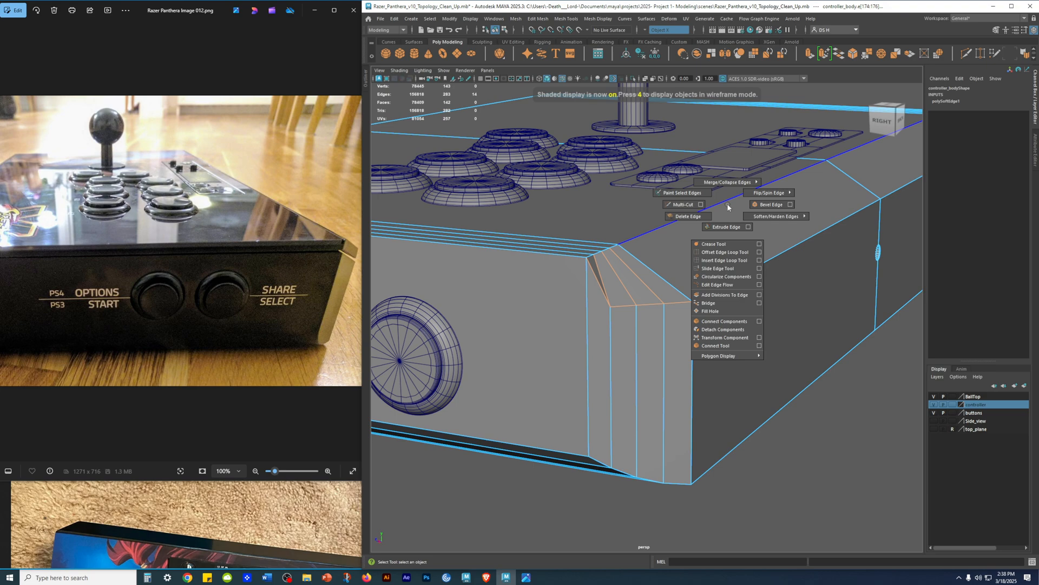
{"action": "left_click", "coordinate": [688, 216]}
{"action": "left_click", "coordinate": [751, 318]}
{"action": "left_click_drag", "start_coordinate": [752, 318], "coordinate": [795, 339], "text": "alt"}
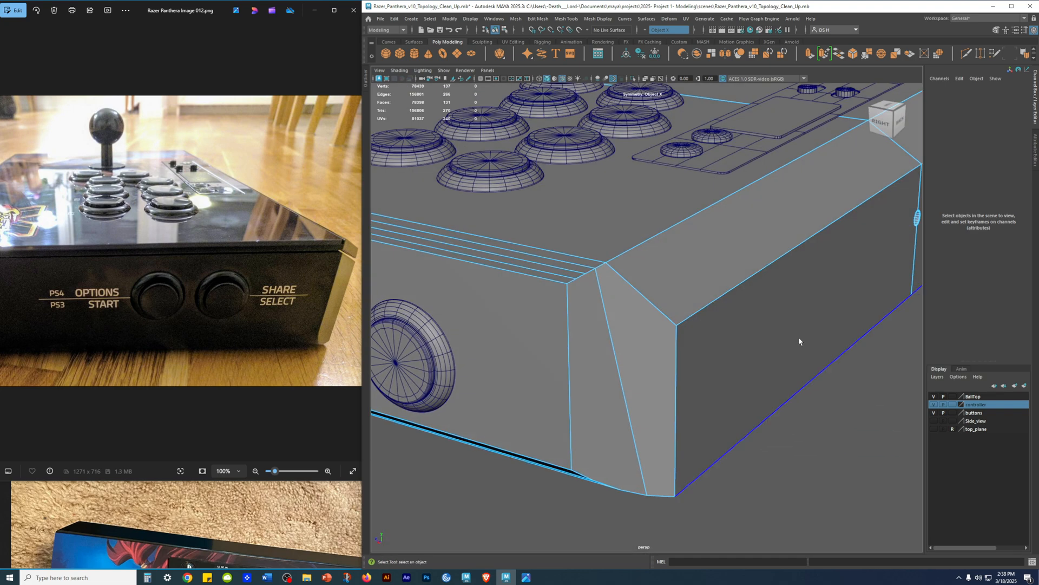
Step: Undo and redo the edge deletion to compare both corner versions, and leave it undone
{"action": "key", "text": "ctrl+z"}
{"action": "right_click_drag", "start_coordinate": [790, 342], "coordinate": [694, 353], "text": "alt"}
{"action": "key", "text": "ctrl+y"}
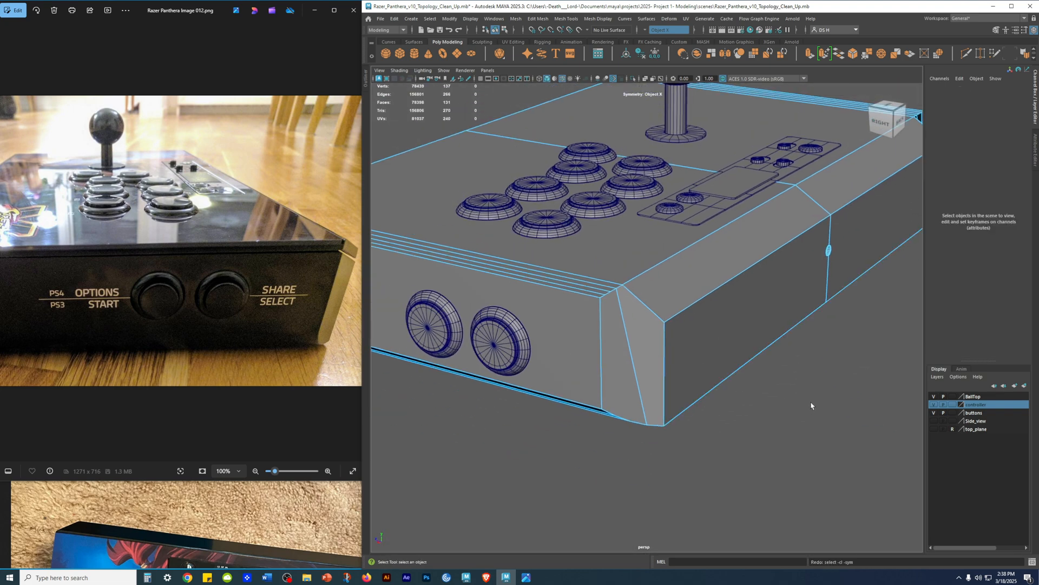
{"action": "key", "text": "ctrl+z"}
{"action": "key", "text": "ctrl+z"}
{"action": "left_click_drag", "start_coordinate": [811, 398], "coordinate": [778, 344], "text": "alt"}
Step: Switch to face selection and examine the individual faces that make up the bevelled corner
{"action": "right_click_drag", "start_coordinate": [637, 288], "coordinate": [634, 304]}
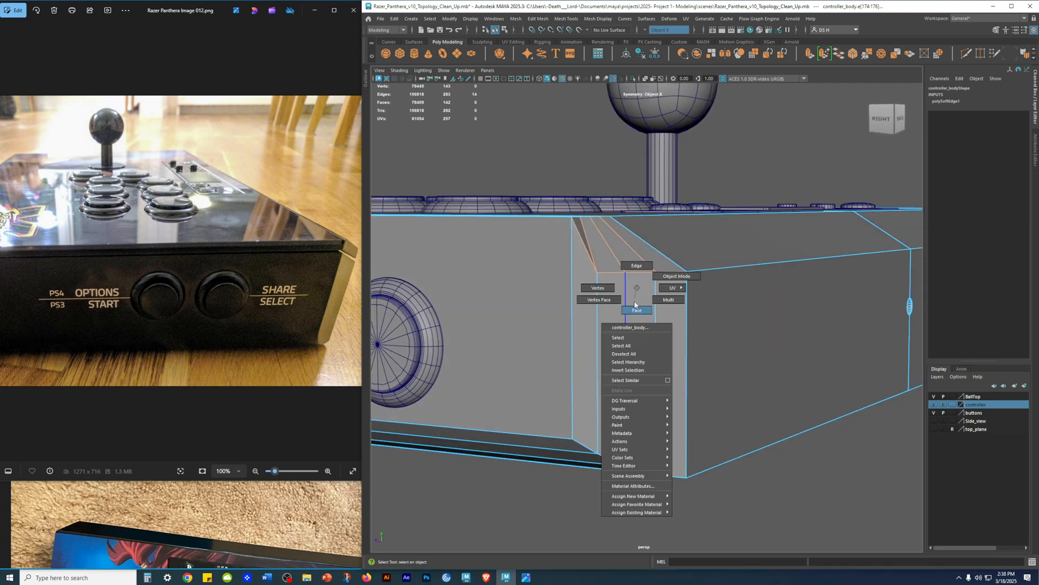
{"action": "left_click_drag", "start_coordinate": [803, 480], "coordinate": [788, 411], "text": "alt"}
{"action": "left_click", "coordinate": [667, 304]}
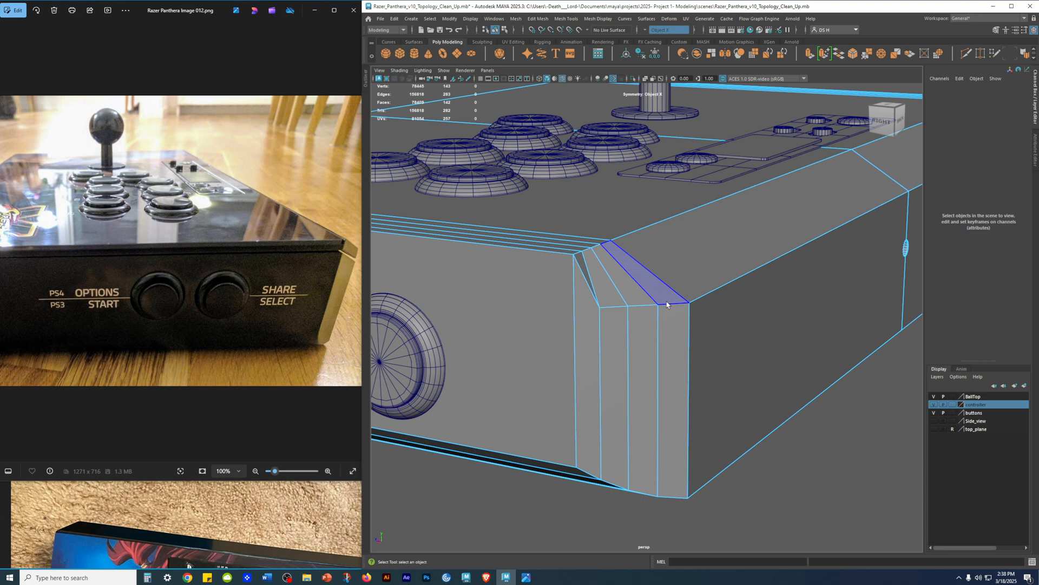
{"action": "left_click_drag", "start_coordinate": [650, 291], "coordinate": [591, 297], "text": "alt"}
{"action": "left_click", "coordinate": [470, 245]}
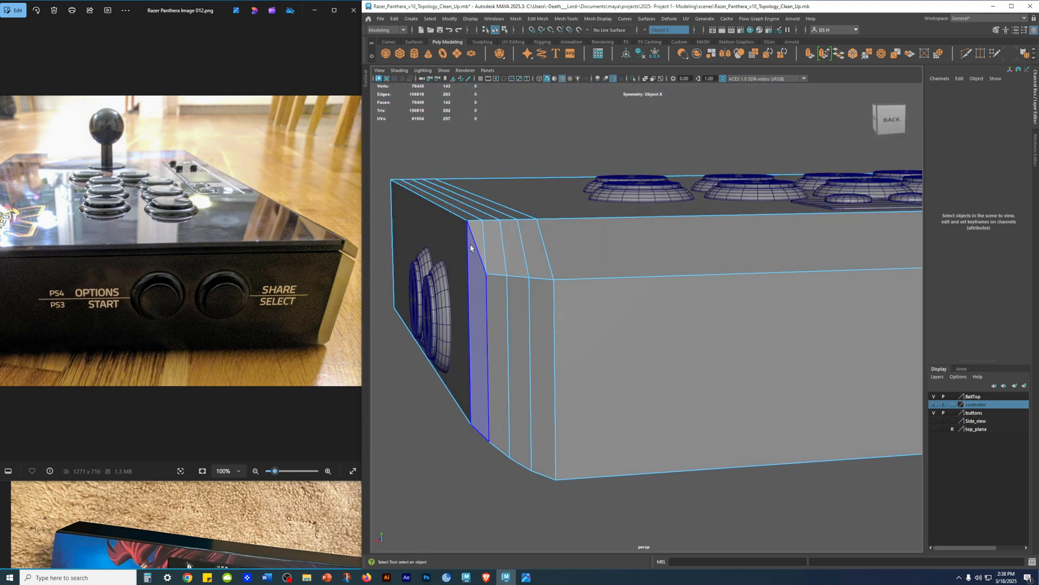
{"action": "left_click", "coordinate": [525, 259]}
{"action": "left_click", "coordinate": [592, 308]}
{"action": "left_click", "coordinate": [541, 324]}
{"action": "left_click_drag", "start_coordinate": [541, 324], "coordinate": [636, 260], "text": "alt"}
Step: Return to edge selection and try deleting the corner's sloped, horizontal and leftover dividing edges to leave one face
{"action": "key", "text": "F10"}
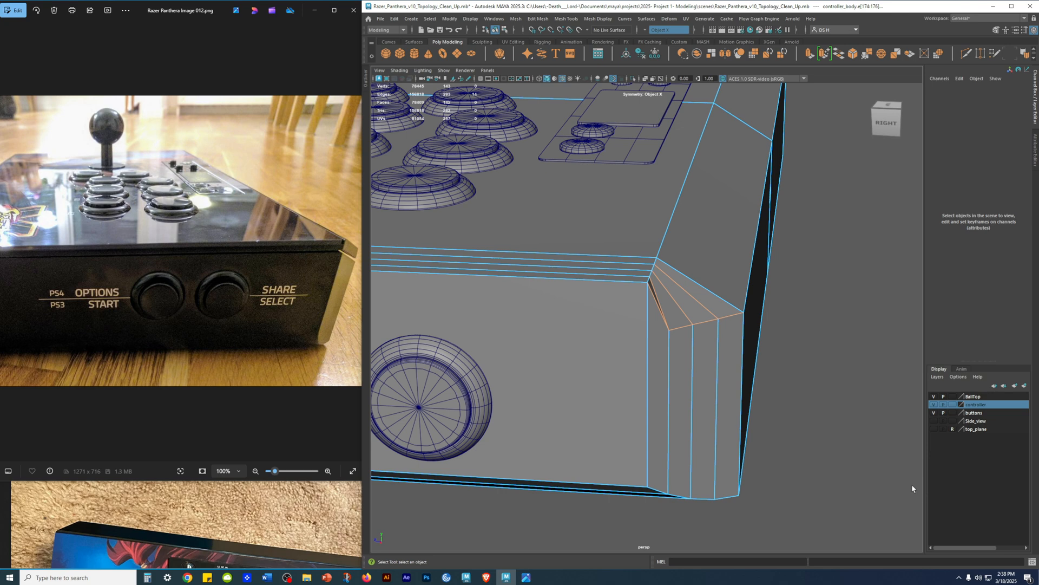
{"action": "right_click_drag", "start_coordinate": [862, 308], "coordinate": [829, 320], "text": "shift"}
{"action": "left_click_drag", "start_coordinate": [848, 332], "coordinate": [634, 307], "text": "alt"}
{"action": "left_click", "coordinate": [627, 305]}
{"action": "right_click_drag", "start_coordinate": [628, 304], "coordinate": [595, 302], "text": "shift"}
{"action": "left_click_drag", "start_coordinate": [691, 290], "coordinate": [755, 372], "text": "alt"}
{"action": "right_click_drag", "start_coordinate": [687, 301], "coordinate": [639, 304], "text": "shift"}
Step: Try a Multi-Cut edge diagonally between the corner's two upper outer vertices, and undo back to the original bevel edges
{"action": "left_click", "coordinate": [479, 276]}
{"action": "left_click", "coordinate": [584, 347]}
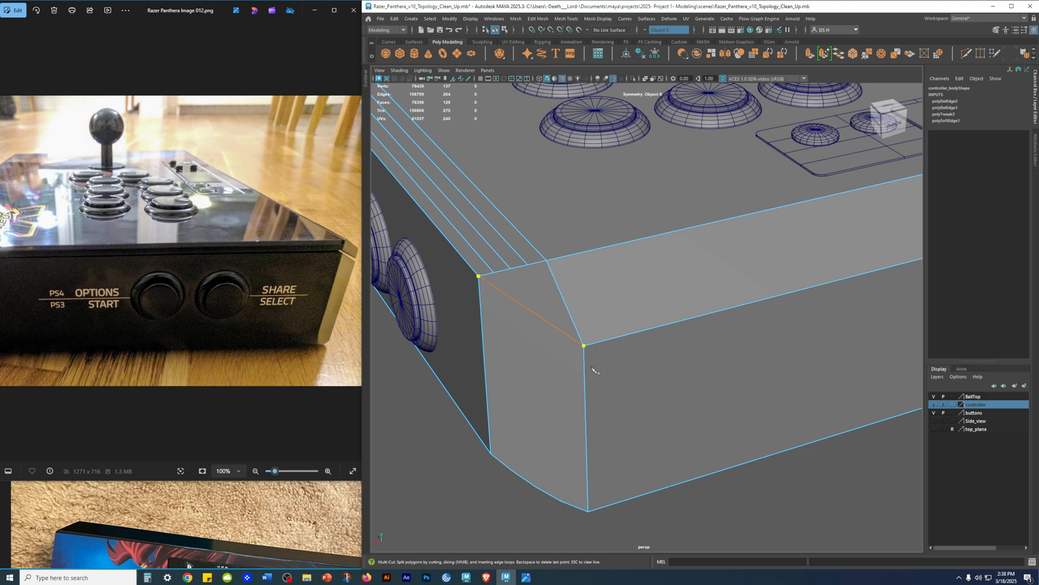
{"action": "key", "text": "q"}
{"action": "left_click_drag", "start_coordinate": [649, 478], "coordinate": [699, 431], "text": "alt"}
{"action": "key", "text": "ctrl+z"}
{"action": "key", "text": "ctrl+z"}
{"action": "key", "text": "ctrl+z"}
{"action": "key", "text": "ctrl+z"}
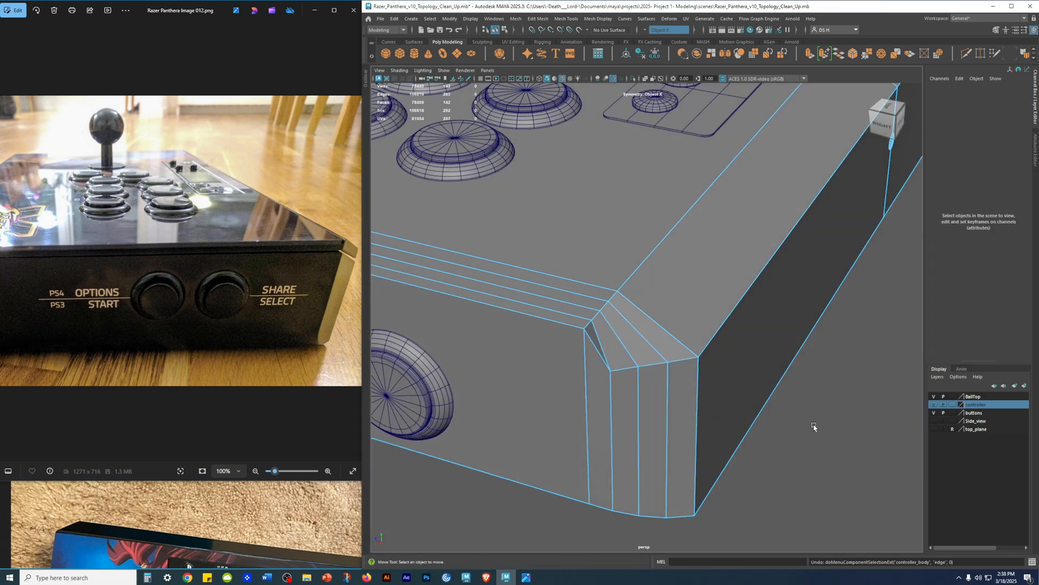
Step: Select the corner's inner sloped edges and the horizontal edges beneath them
{"action": "left_click_drag", "start_coordinate": [827, 432], "coordinate": [805, 501], "text": "alt"}
{"action": "key", "text": "q"}
{"action": "left_click", "coordinate": [518, 295]}
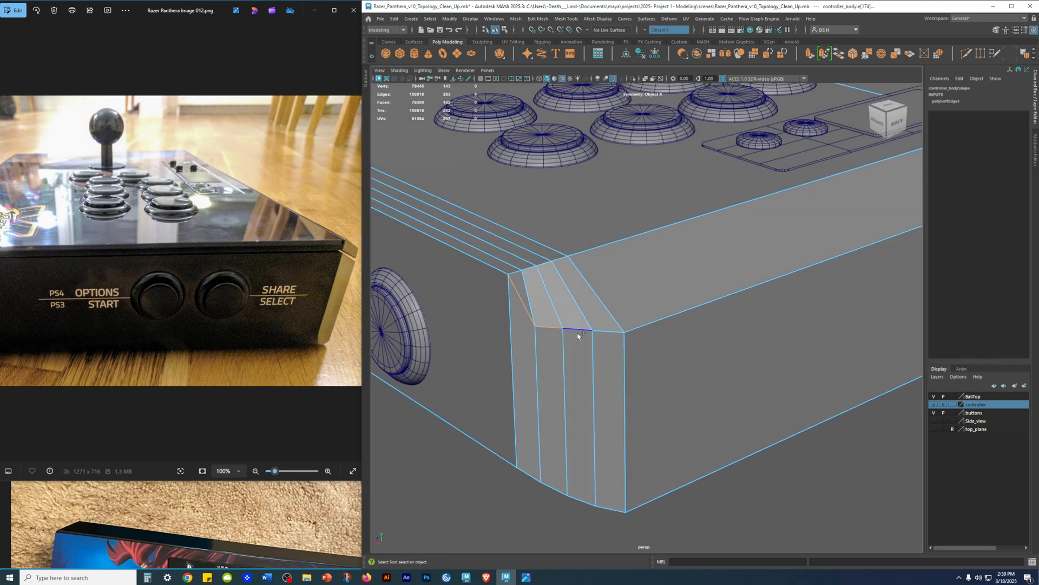
{"action": "left_click", "coordinate": [601, 337], "text": "shift"}
{"action": "left_click", "coordinate": [557, 304], "text": "shift"}
{"action": "left_click", "coordinate": [535, 300], "text": "shift"}
Step: Check the symmetric edge selection on both corners in wireframe and shaded display
{"action": "scroll", "coordinate": [682, 420], "scroll_direction": "down", "scroll_amount": 5}
{"action": "key", "text": "4"}
{"action": "mouse_move", "coordinate": [791, 490]}
{"action": "left_mouse_down", "text": "alt"}
{"action": "mouse_move", "coordinate": [821, 485]}
{"action": "mouse_move", "coordinate": [785, 453]}
{"action": "mouse_move", "coordinate": [740, 499]}
{"action": "mouse_move", "coordinate": [631, 471]}
{"action": "mouse_move", "coordinate": [754, 455]}
{"action": "mouse_move", "coordinate": [678, 425]}
{"action": "mouse_move", "coordinate": [691, 416]}
{"action": "left_mouse_up", "text": "alt"}
{"action": "key", "text": "5"}
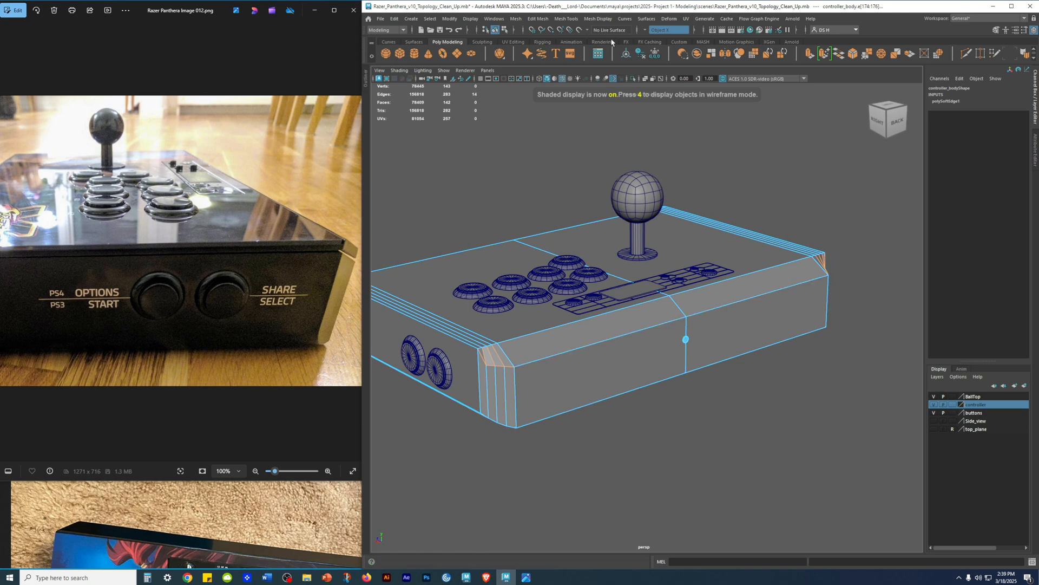
{"action": "left_click_drag", "start_coordinate": [628, 287], "coordinate": [685, 295], "text": "alt"}
{"action": "middle_click_drag", "start_coordinate": [685, 295], "coordinate": [749, 225], "text": "alt"}
{"action": "right_click_drag", "start_coordinate": [750, 225], "coordinate": [868, 281], "text": "alt"}
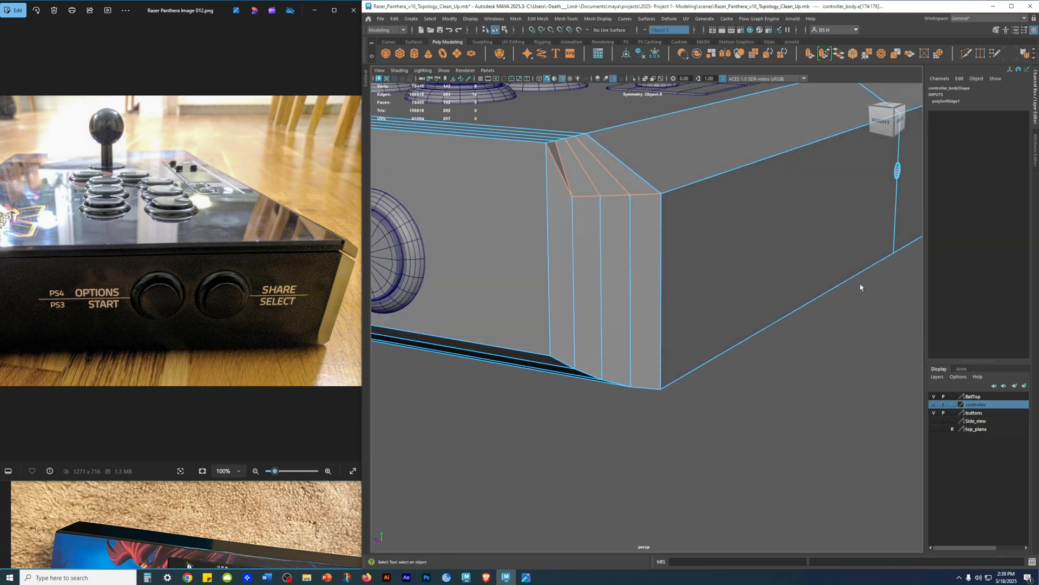
{"action": "left_click_drag", "start_coordinate": [868, 281], "coordinate": [846, 302], "text": "alt"}
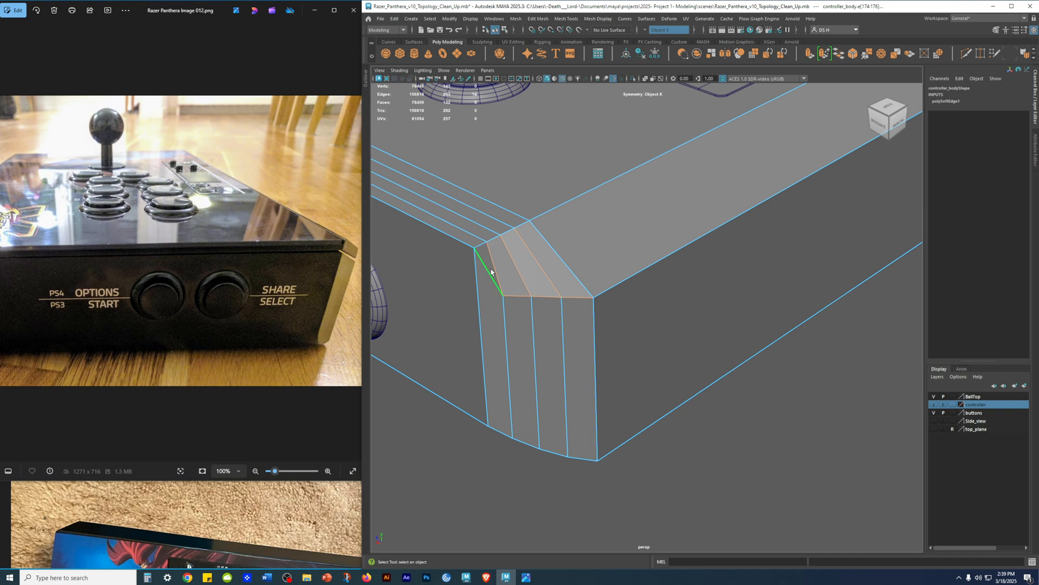
Step: Delete the selected corner edges and the leftover diagonal edge, and inspect the simplified corner from below and the side
{"action": "left_click_drag", "start_coordinate": [749, 504], "coordinate": [748, 460], "text": "alt"}
{"action": "right_click_drag", "start_coordinate": [748, 460], "coordinate": [645, 424], "text": "alt"}
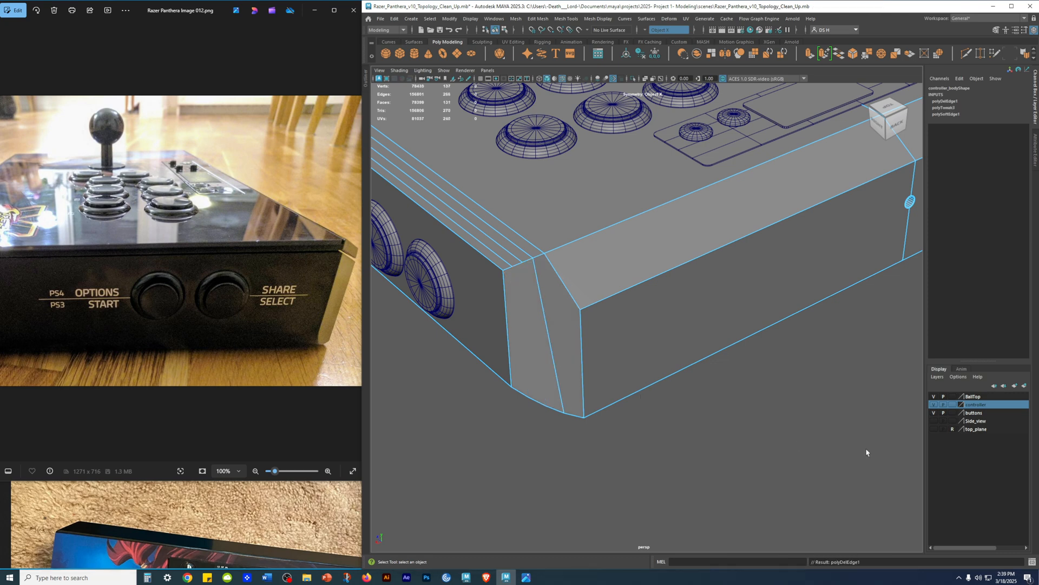
{"action": "left_click_drag", "start_coordinate": [812, 453], "coordinate": [596, 359], "text": "alt"}
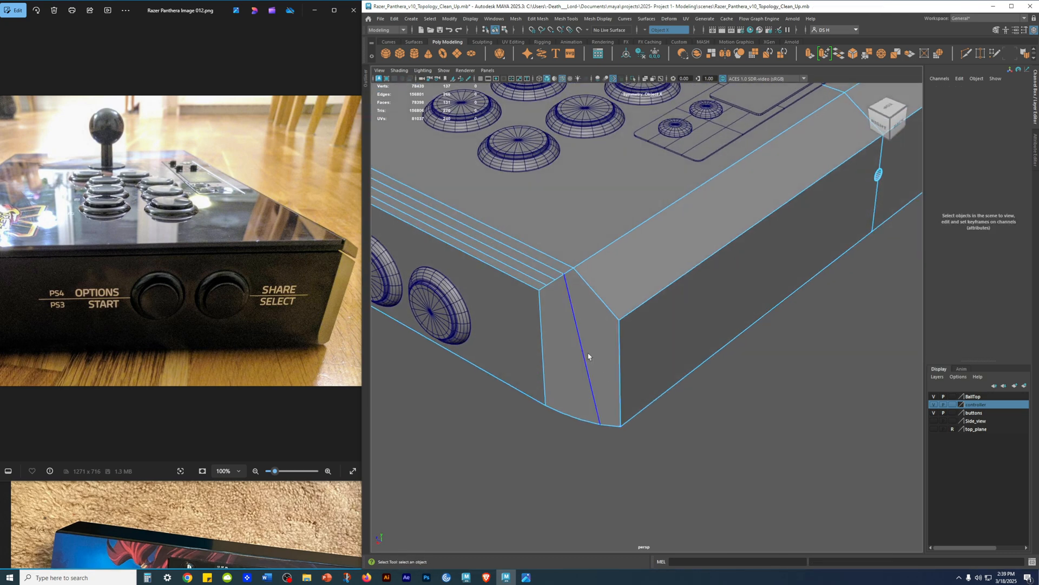
{"action": "left_click", "coordinate": [574, 315]}
{"action": "right_click_drag", "start_coordinate": [787, 409], "coordinate": [703, 434], "text": "shift"}
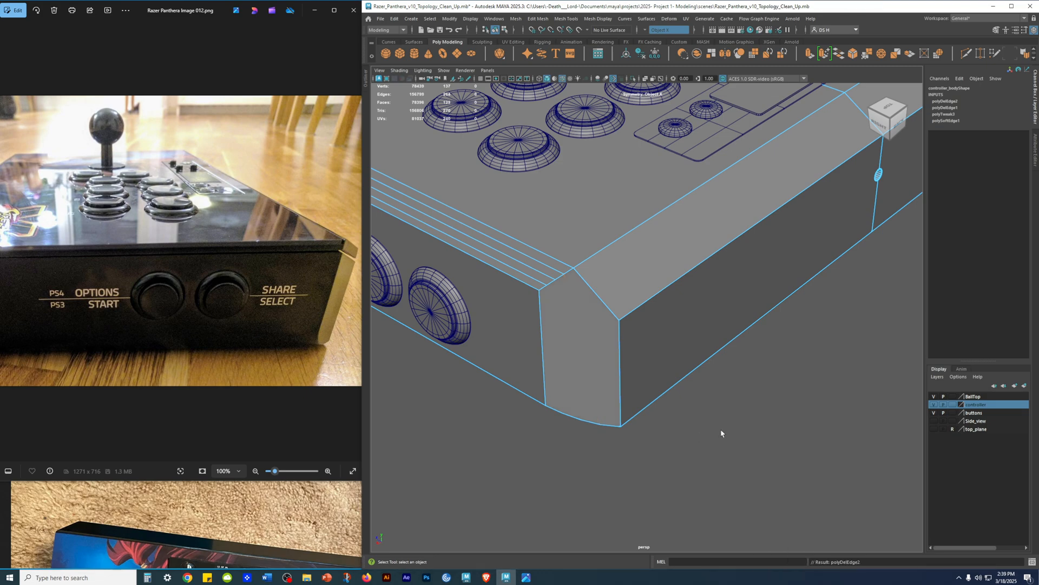
{"action": "left_click_drag", "start_coordinate": [531, 339], "coordinate": [666, 250], "text": "alt"}
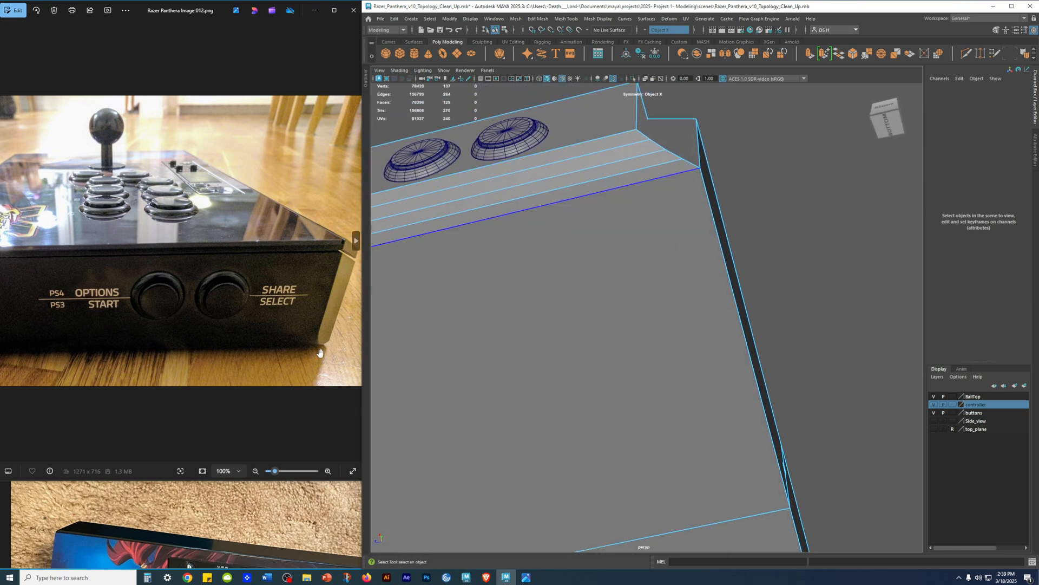
{"action": "left_click_drag", "start_coordinate": [849, 287], "coordinate": [704, 316], "text": "alt"}
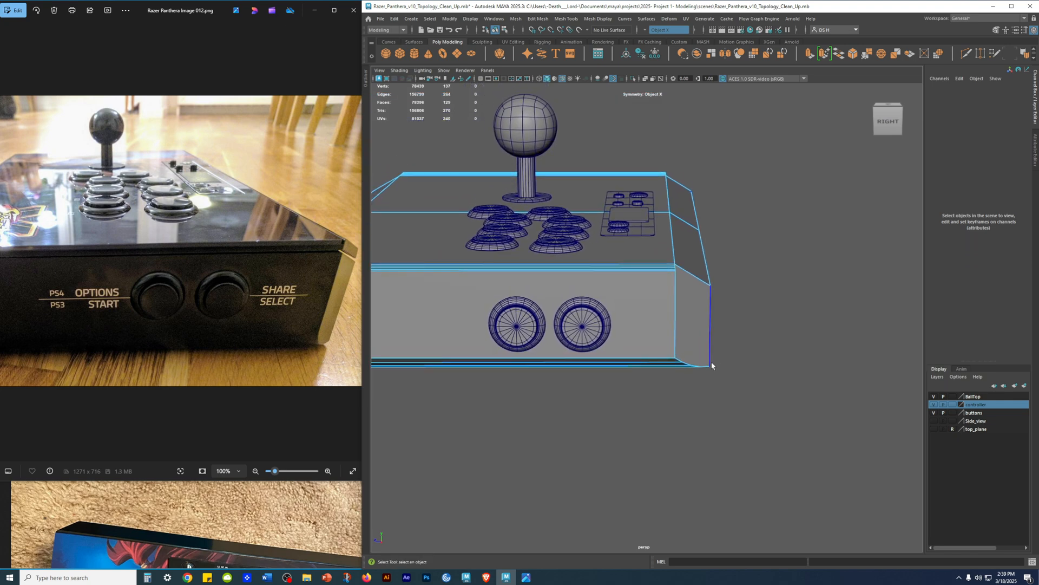
Step: Switch to Firefox's reference photo n7y6h29ksne71.webp, enlarge its window upward and narrow it to fit beside the Maya window
{"action": "left_click", "coordinate": [262, 521]}
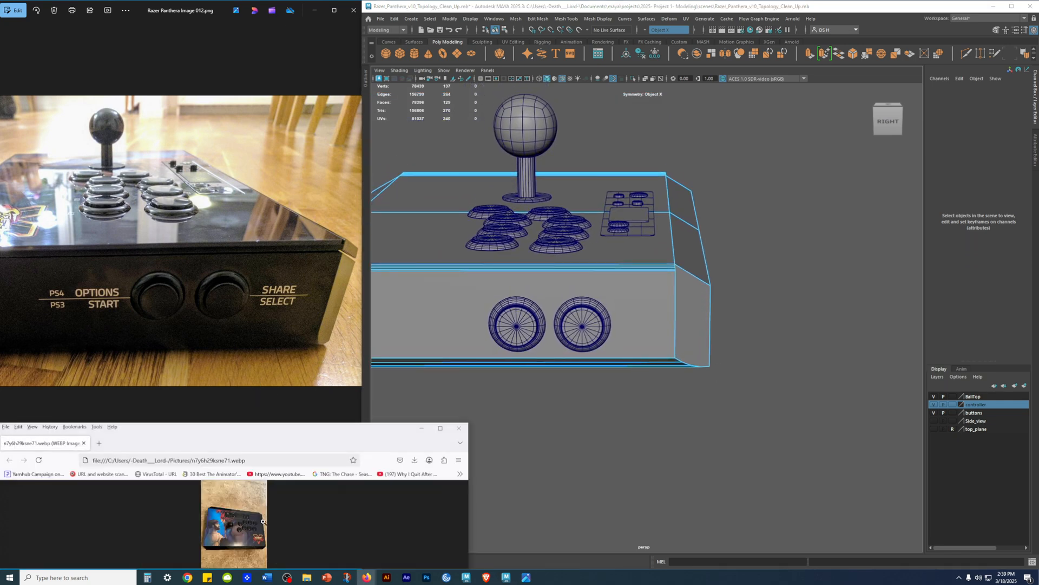
{"action": "left_click", "coordinate": [229, 415]}
{"action": "left_click_drag", "start_coordinate": [271, 482], "coordinate": [291, 232]}
{"action": "left_click_drag", "start_coordinate": [291, 233], "coordinate": [295, 106]}
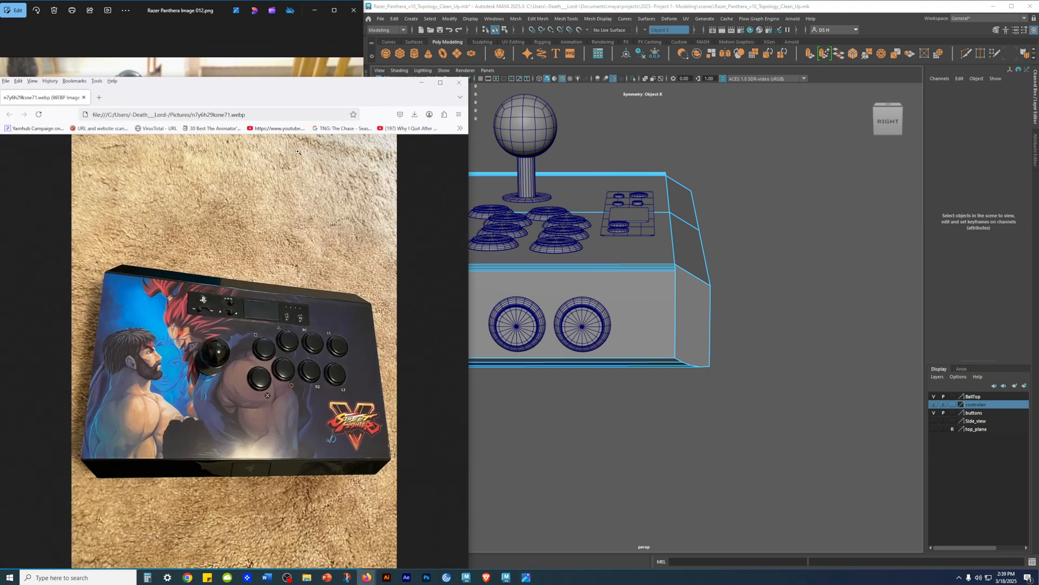
{"action": "left_click_drag", "start_coordinate": [463, 226], "coordinate": [349, 227]}
Step: Enlarge the Street Fighter V arcade stick photo to examine its button side and bevelled corners
{"action": "left_click", "coordinate": [260, 295]}
{"action": "left_click", "coordinate": [259, 295]}
{"action": "left_click", "coordinate": [261, 294]}
{"action": "scroll", "coordinate": [282, 433], "scroll_direction": "down", "scroll_amount": 3}
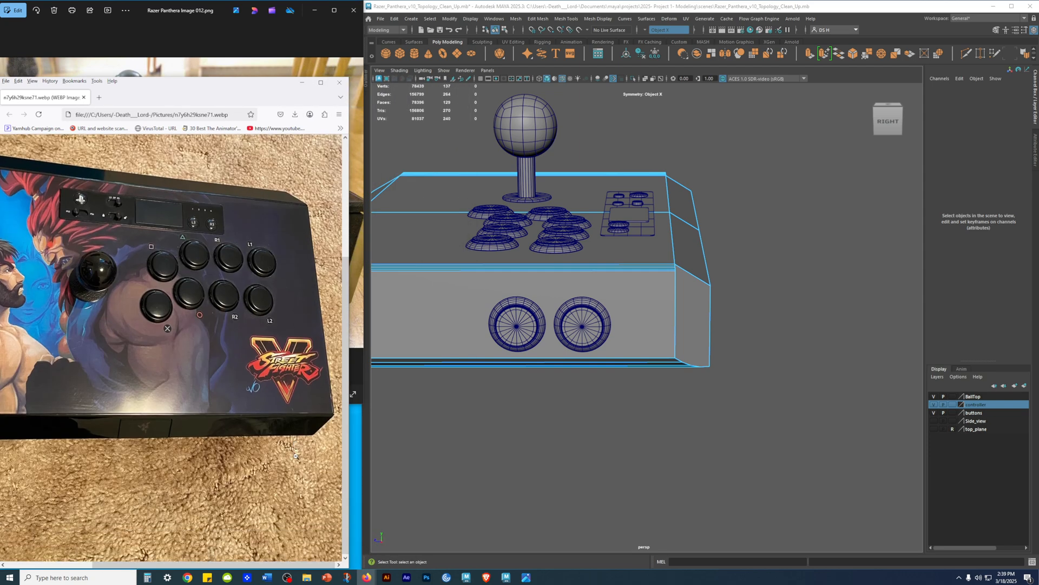
Step: Widen the Maya window to meet the photo, and compare the controller body's bevelled corners with it from an angle and from above
{"action": "left_click_drag", "start_coordinate": [476, 330], "coordinate": [508, 374], "text": "alt"}
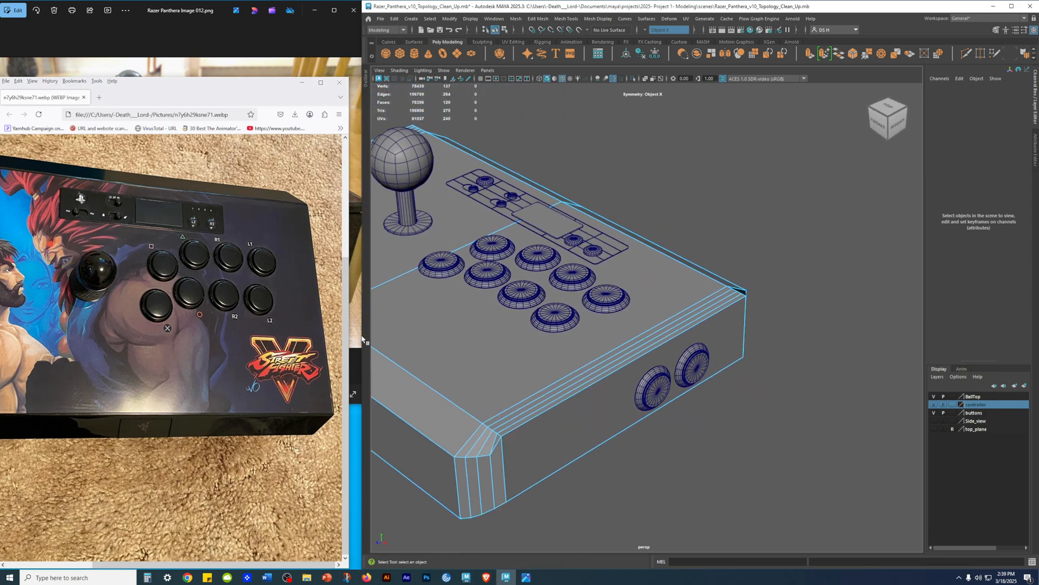
{"action": "left_click_drag", "start_coordinate": [361, 332], "coordinate": [351, 332]}
{"action": "left_click_drag", "start_coordinate": [563, 335], "coordinate": [613, 371], "text": "alt"}
{"action": "middle_click_drag", "start_coordinate": [614, 372], "coordinate": [609, 311], "text": "alt"}
{"action": "left_click_drag", "start_coordinate": [609, 311], "coordinate": [634, 346], "text": "alt"}
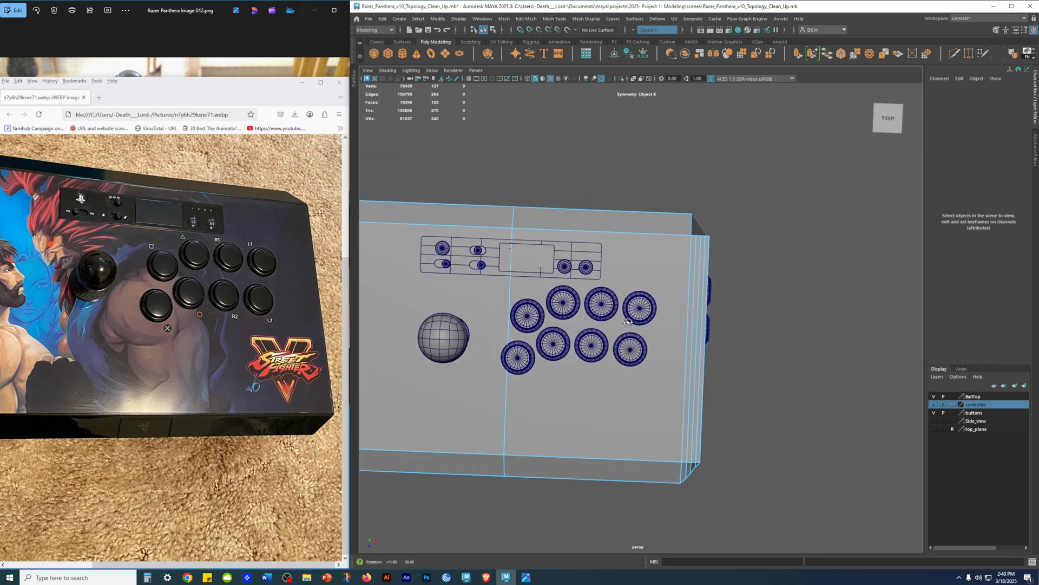
{"action": "middle_click_drag", "start_coordinate": [633, 347], "coordinate": [603, 409], "text": "alt"}
{"action": "right_click_drag", "start_coordinate": [666, 374], "coordinate": [758, 373], "text": "alt"}
{"action": "middle_click_drag", "start_coordinate": [666, 313], "coordinate": [783, 296], "text": "alt"}
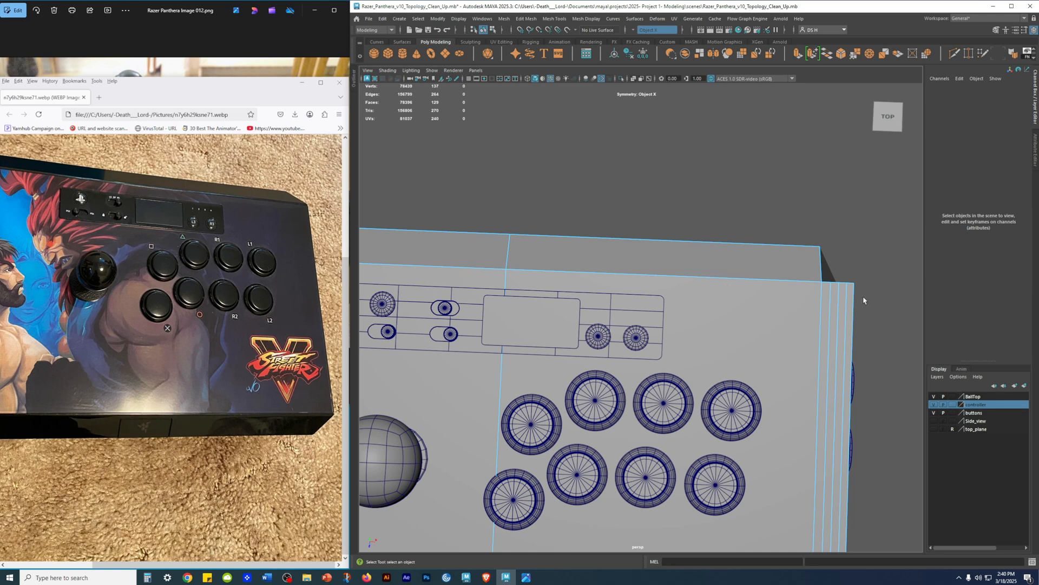
{"action": "right_click_drag", "start_coordinate": [760, 250], "coordinate": [666, 307], "text": "alt"}
Step: Switch to the orthographic top view, show the top_plane reference layer, and compare the body's rear corner bevel by the side buttons with it
{"action": "key", "text": "space"}
{"action": "key", "text": "space"}
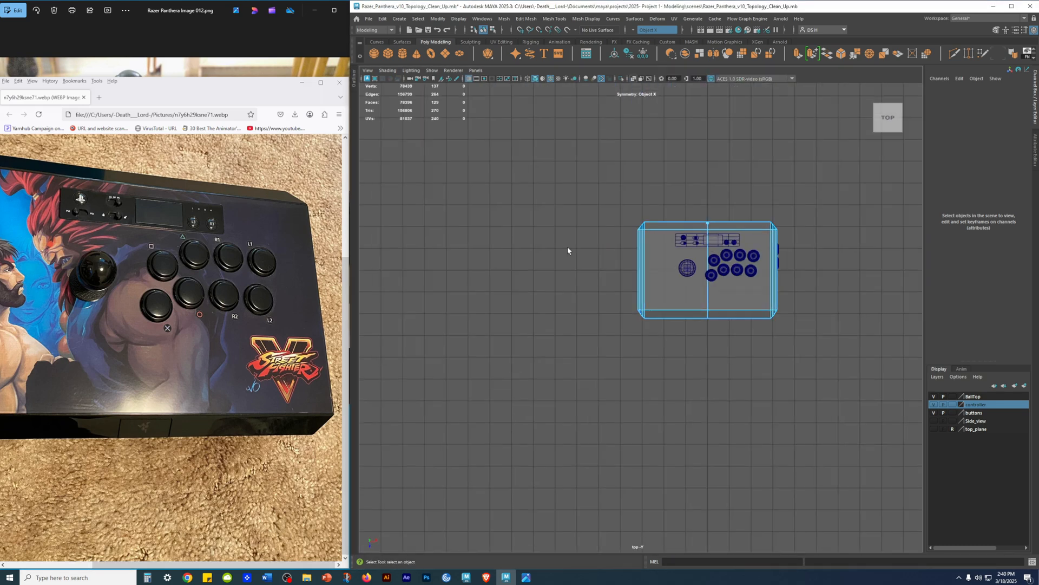
{"action": "left_click", "coordinate": [934, 429]}
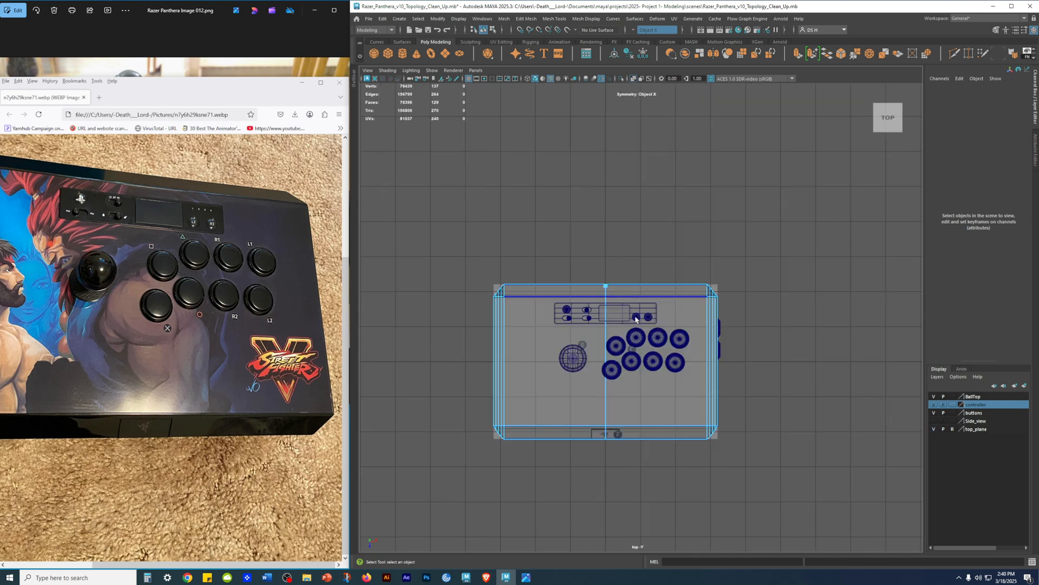
{"action": "scroll", "coordinate": [636, 319], "scroll_direction": "up", "scroll_amount": 3}
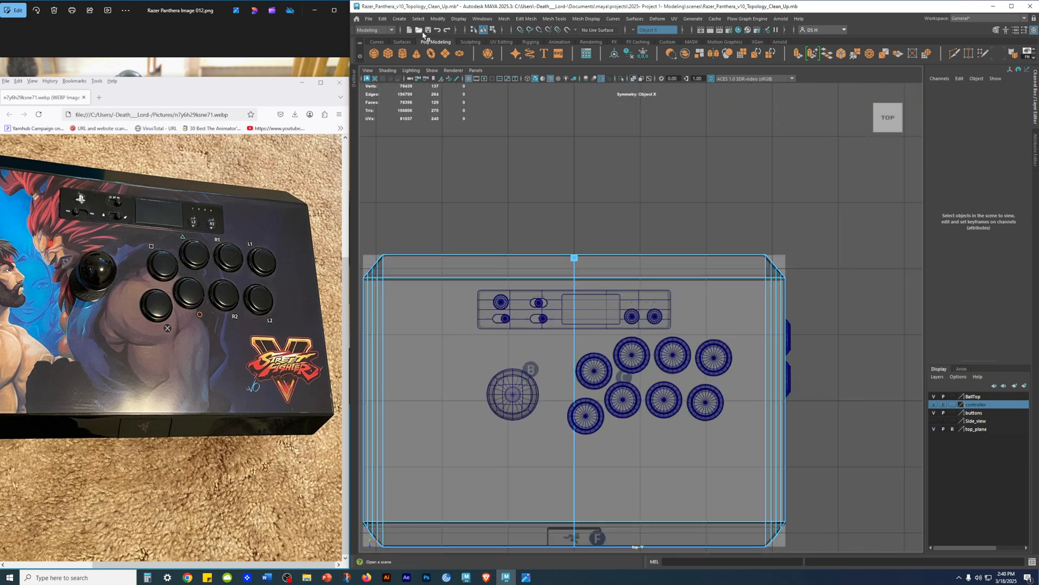
{"action": "scroll", "coordinate": [801, 317], "scroll_direction": "up", "scroll_amount": 5}
{"action": "middle_click_drag", "start_coordinate": [790, 315], "coordinate": [373, 432], "text": "alt"}
{"action": "scroll", "coordinate": [617, 471], "scroll_direction": "up", "scroll_amount": 5}
{"action": "middle_click_drag", "start_coordinate": [487, 405], "coordinate": [685, 346], "text": "alt"}
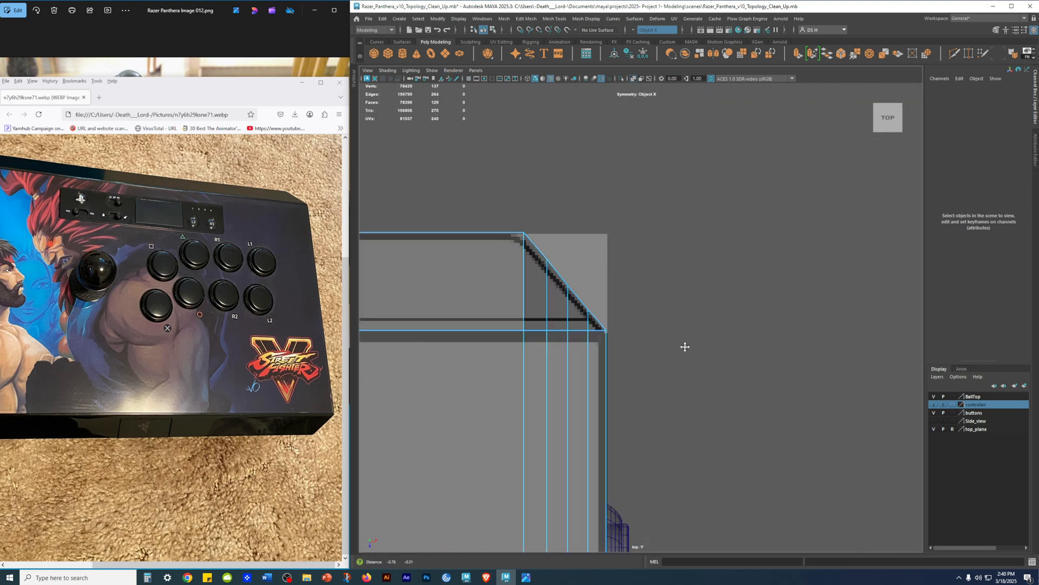